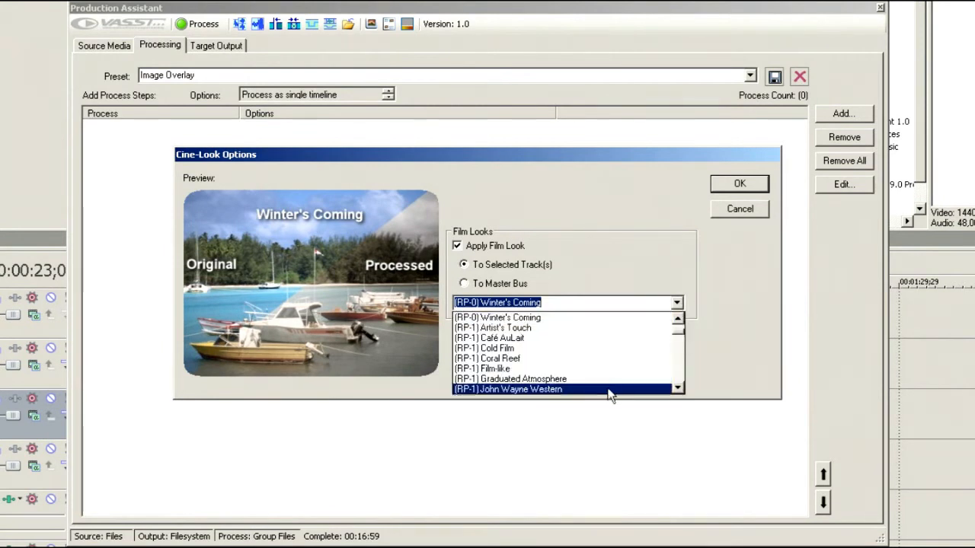
Preview the John Wayne Western, Warm Film and Mannequin Nights film looks in the Cine-Look options
{"action": "left_click", "coordinate": [609, 390]}
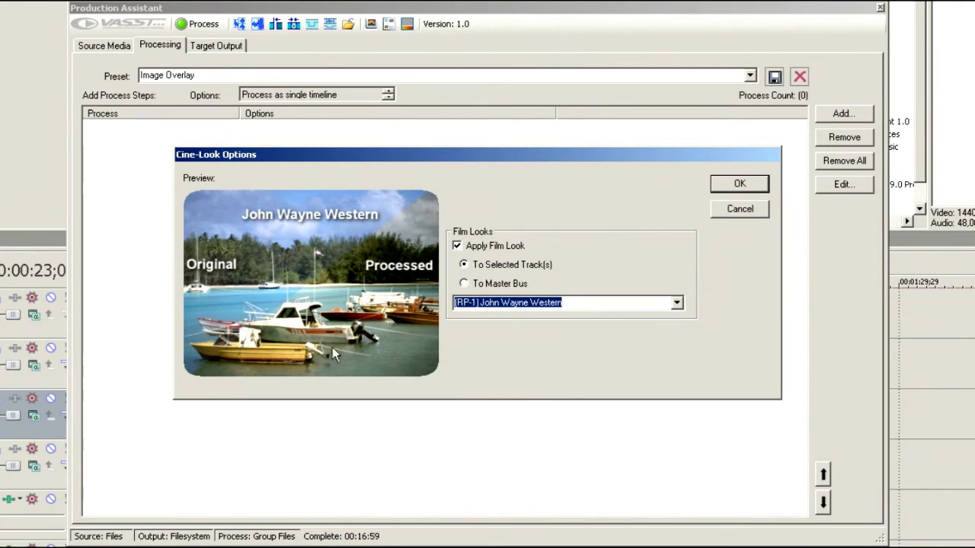
{"action": "left_click", "coordinate": [676, 303]}
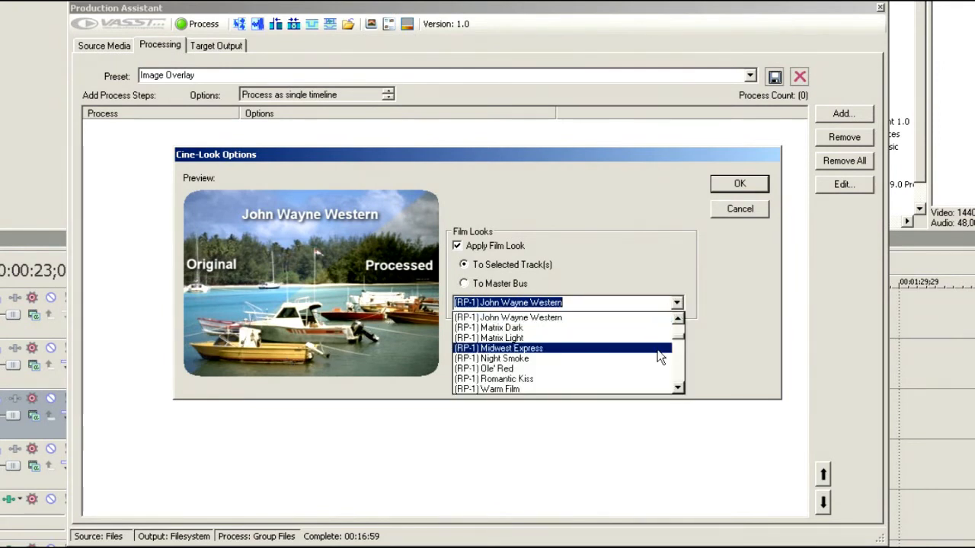
{"action": "left_click", "coordinate": [610, 389]}
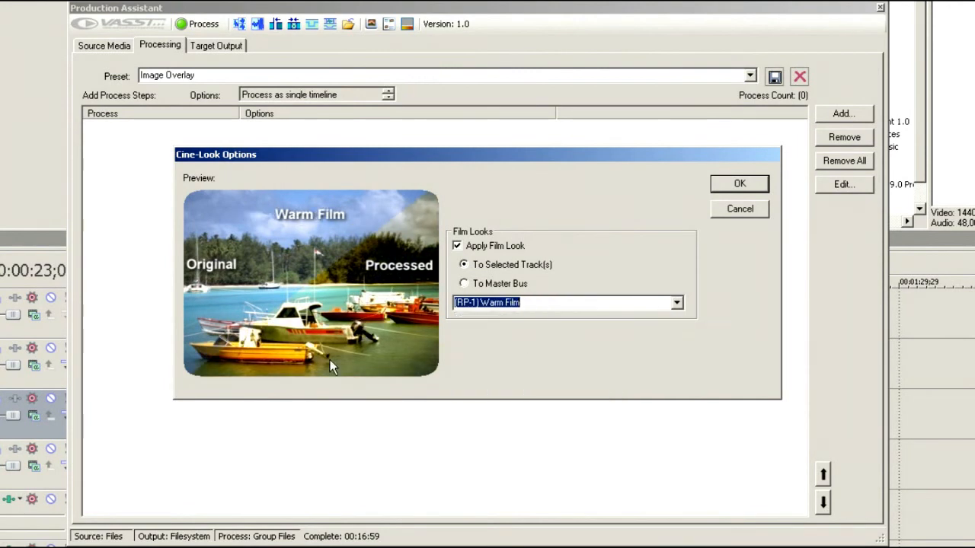
{"action": "left_click", "coordinate": [677, 303]}
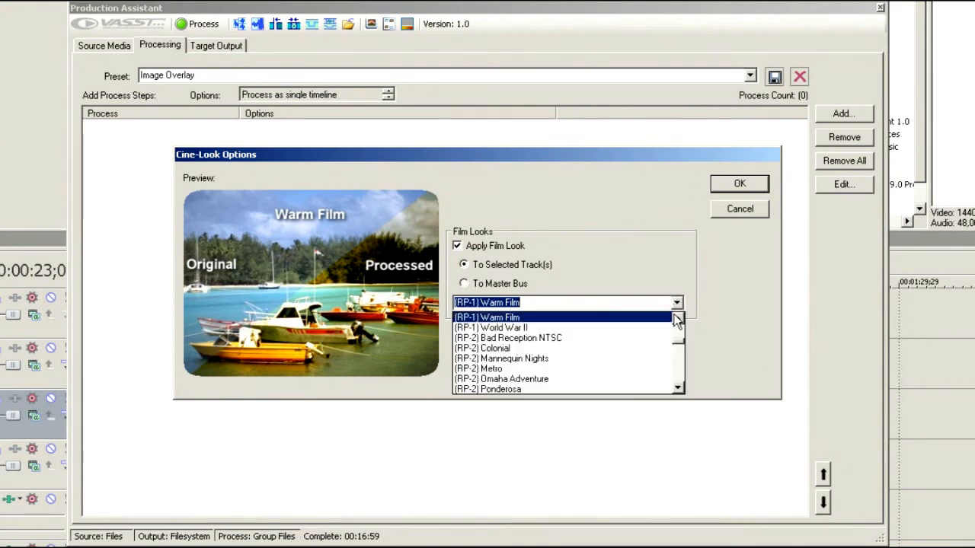
{"action": "left_click", "coordinate": [636, 358]}
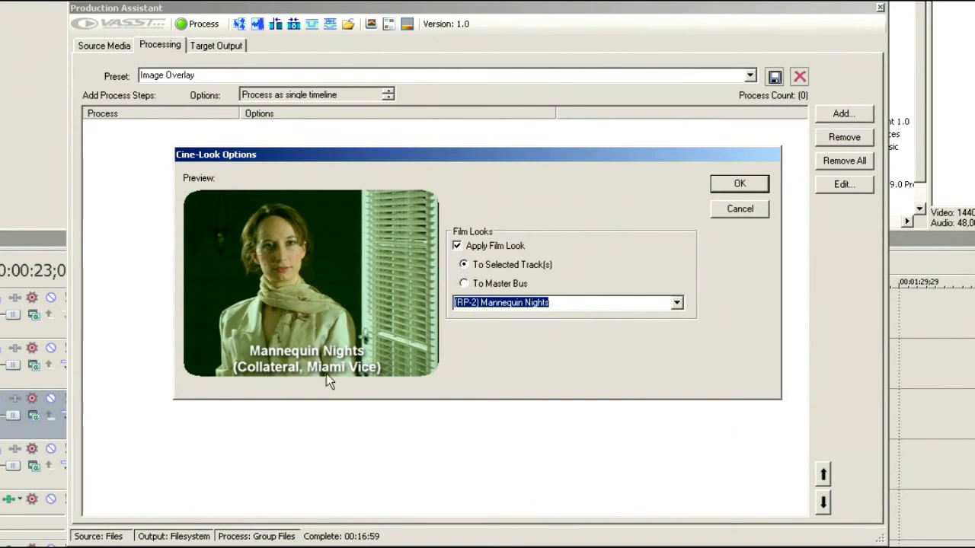
Preview the Omaha Adventure and VHS Camcorder film looks from the RP-2 group
{"action": "left_click", "coordinate": [677, 306]}
{"action": "left_click", "coordinate": [641, 339]}
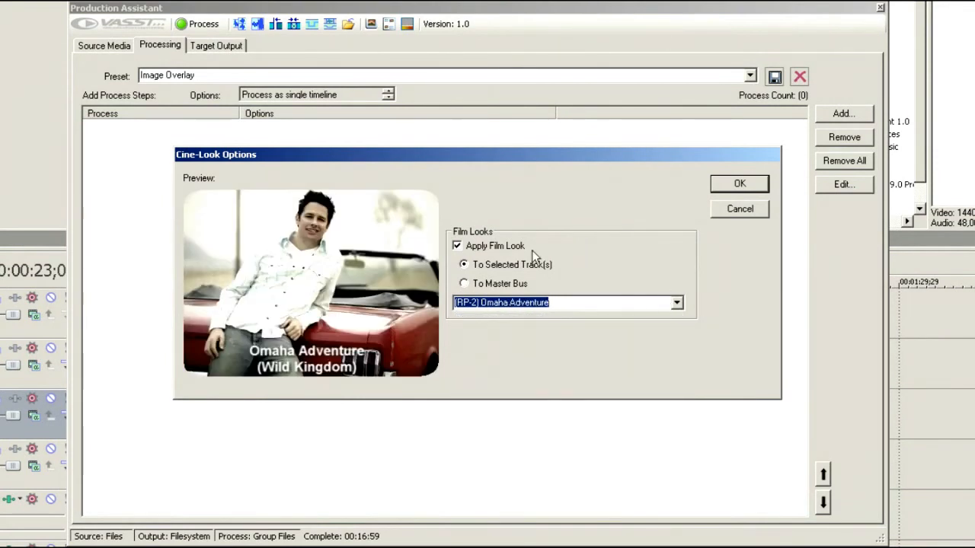
{"action": "left_click", "coordinate": [677, 306]}
{"action": "left_click", "coordinate": [593, 364]}
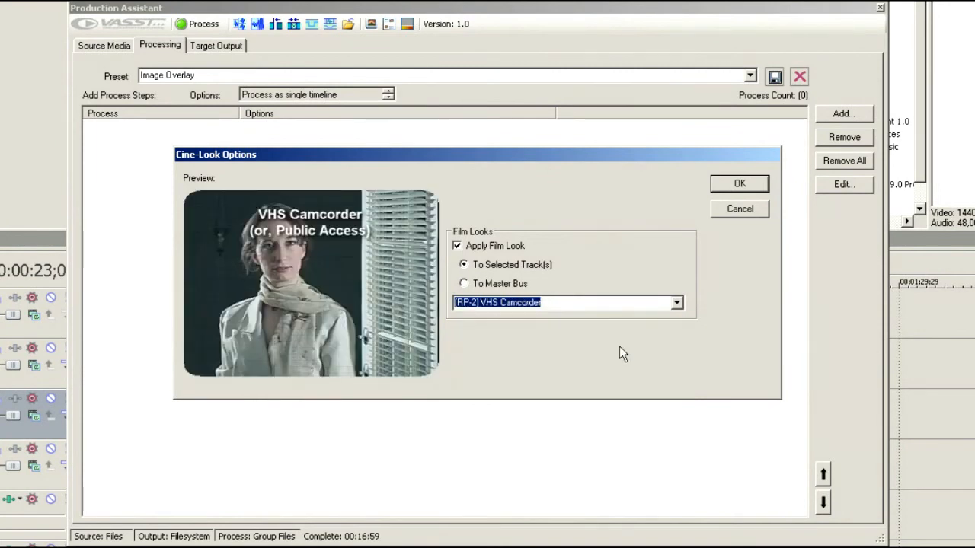
Preview the Arrakeen Air and Double Sunset looks from RP-3, and the Almost Cool look from RP-4
{"action": "left_click", "coordinate": [677, 303]}
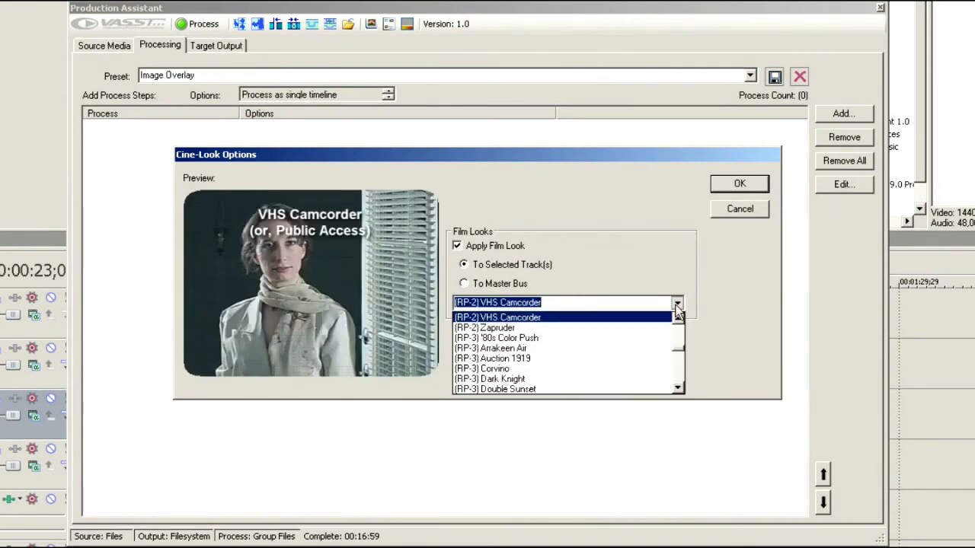
{"action": "left_click", "coordinate": [567, 350]}
{"action": "left_click", "coordinate": [677, 305]}
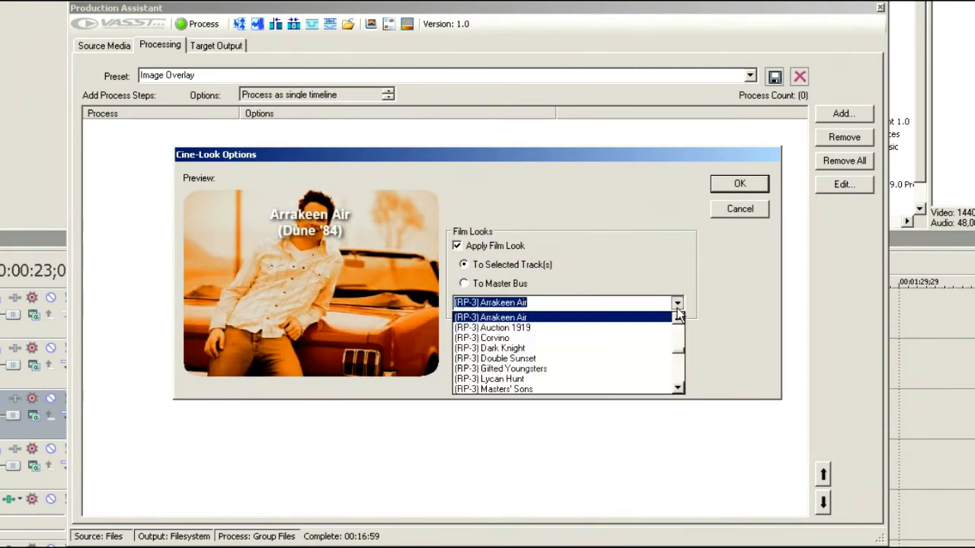
{"action": "left_click", "coordinate": [609, 359]}
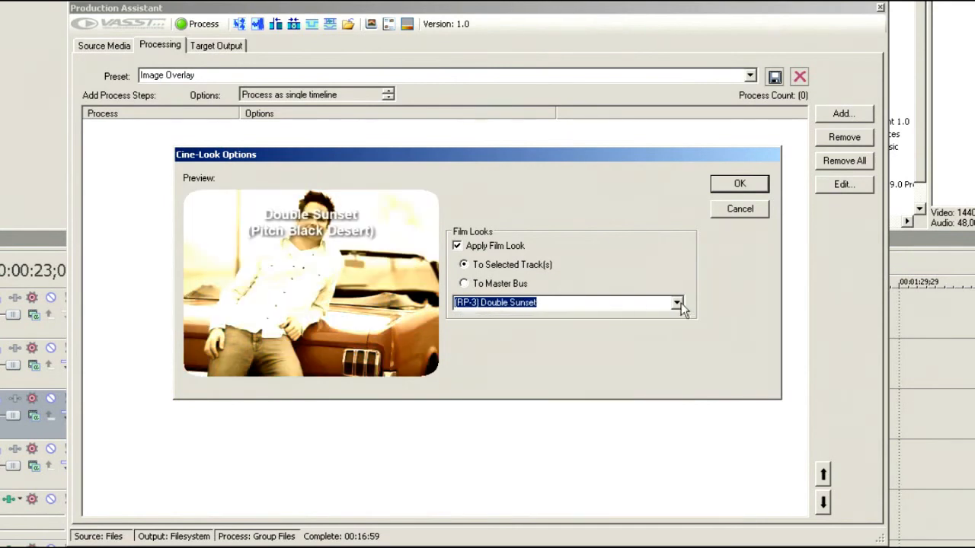
{"action": "left_click", "coordinate": [682, 307]}
{"action": "left_click", "coordinate": [626, 391]}
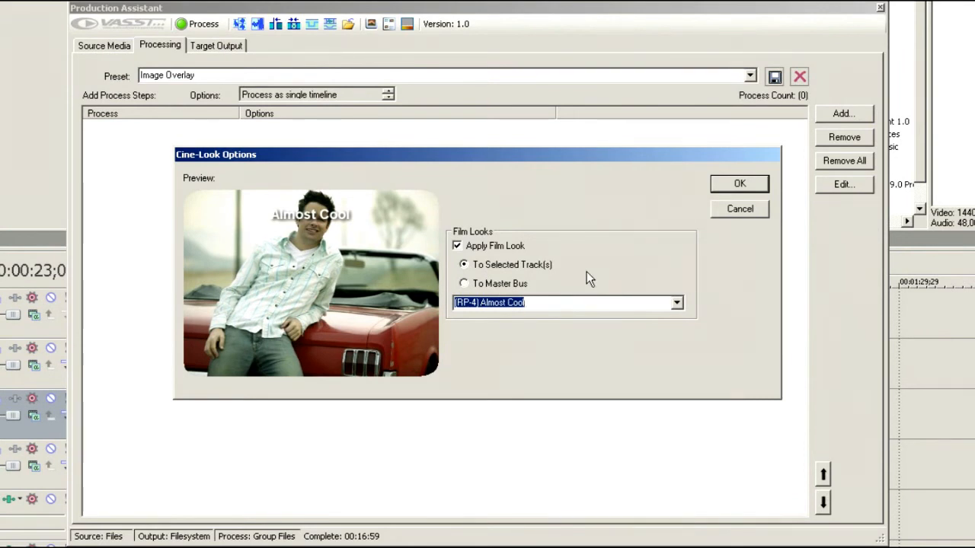
Try the master bus as the film look's target, return to selected tracks, and discard the Cine-Look options
{"action": "left_click", "coordinate": [518, 287]}
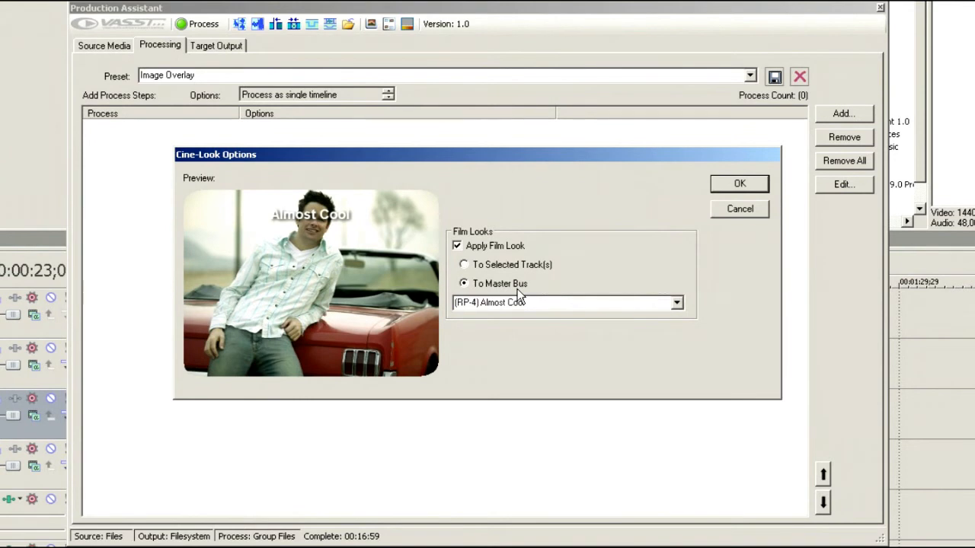
{"action": "left_click", "coordinate": [524, 269]}
{"action": "left_click", "coordinate": [677, 303]}
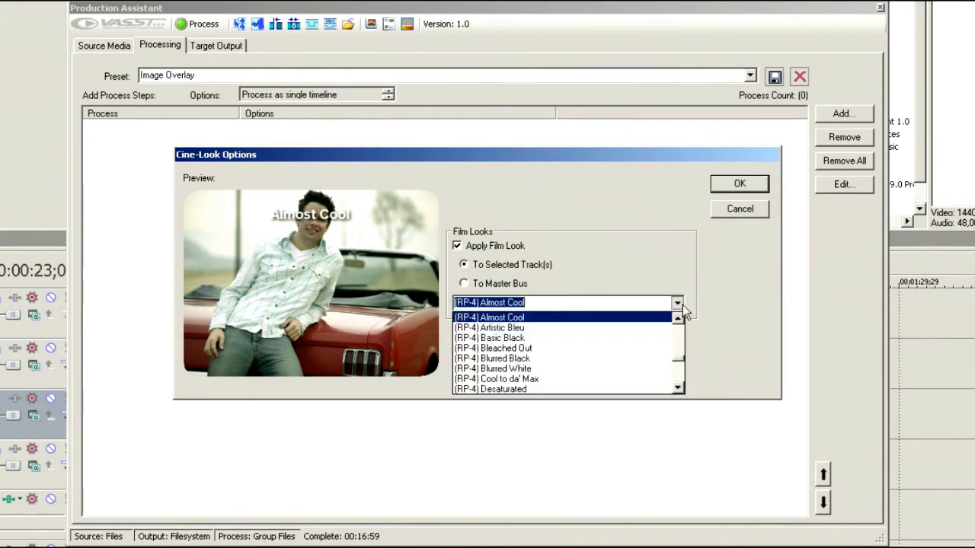
{"action": "left_click_drag", "start_coordinate": [682, 361], "coordinate": [689, 395]}
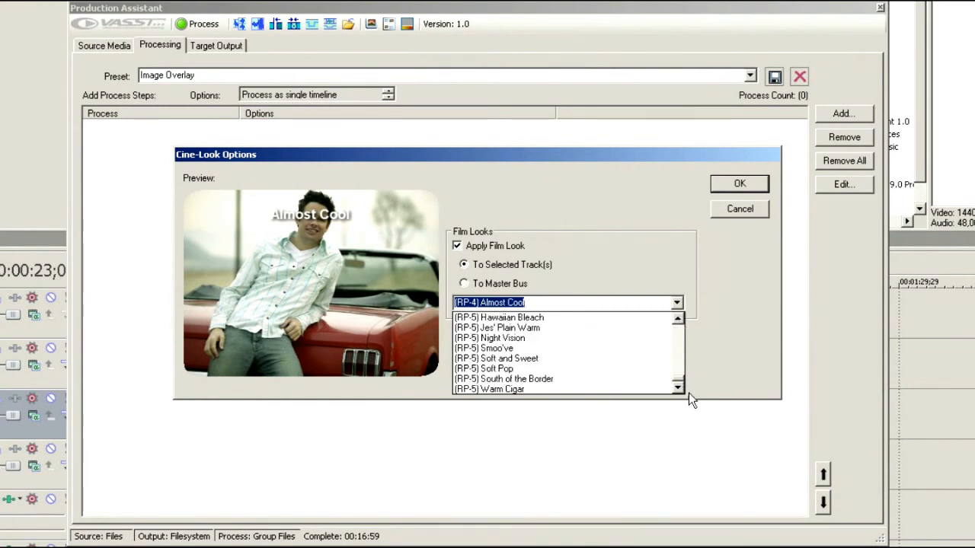
{"action": "left_click", "coordinate": [721, 324]}
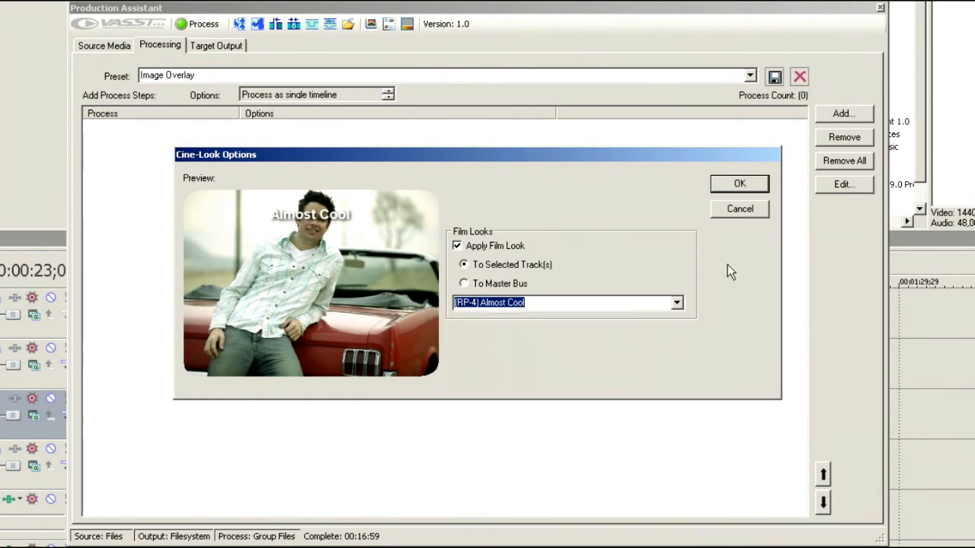
{"action": "left_click", "coordinate": [732, 208]}
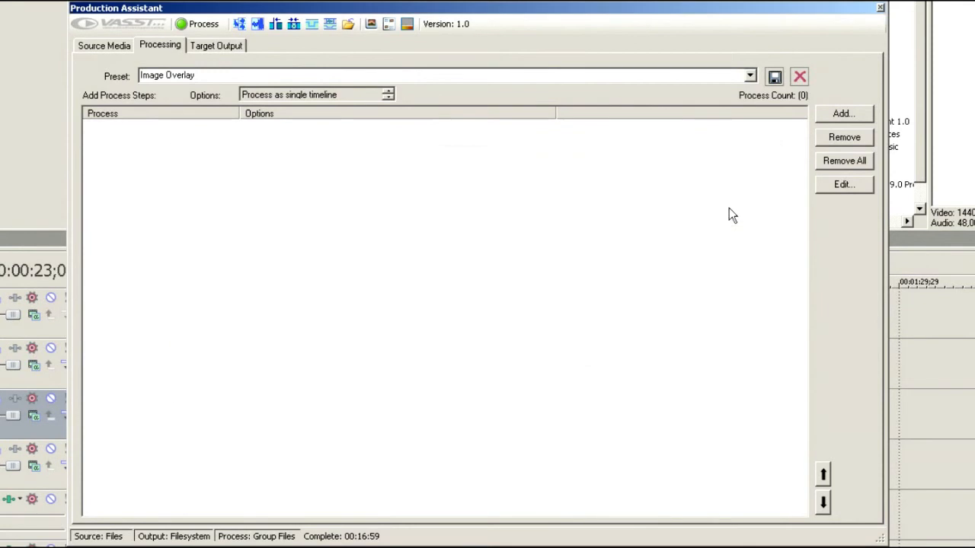
Choose Create Image Sequence as the process to add and open its options
{"action": "left_click", "coordinate": [837, 114]}
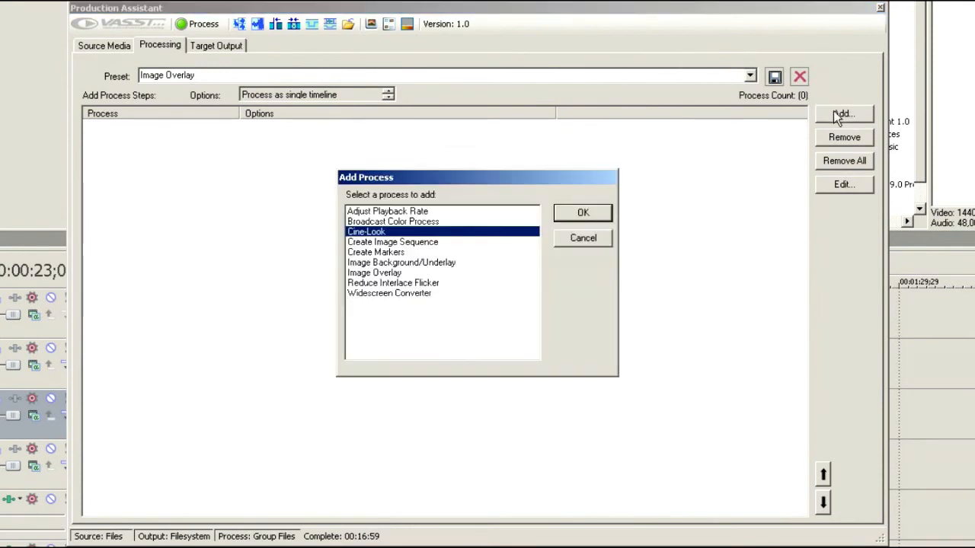
{"action": "left_click", "coordinate": [401, 253]}
{"action": "left_click", "coordinate": [404, 233]}
{"action": "left_click", "coordinate": [405, 242]}
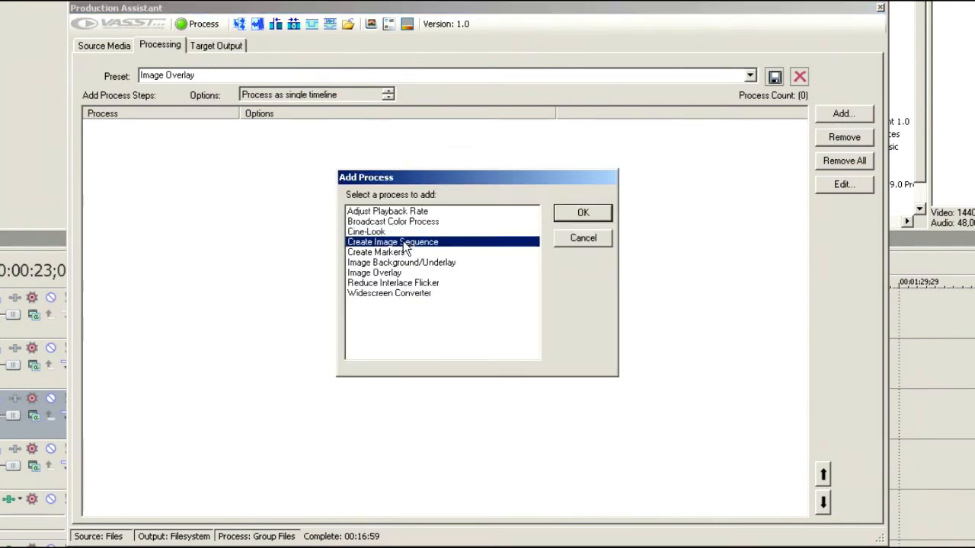
{"action": "left_click", "coordinate": [584, 215]}
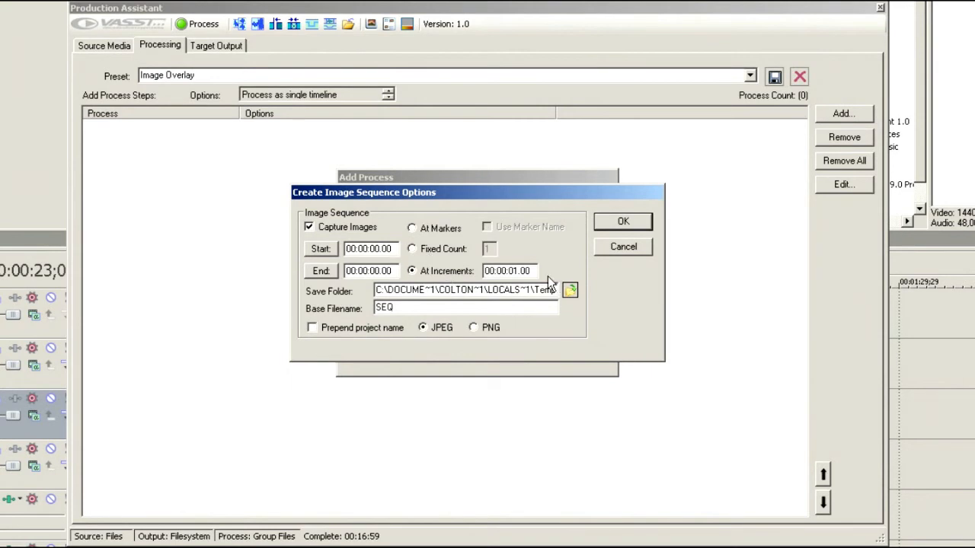
Set the image sequence's capture increment to 00:05.00.00
{"action": "left_click_drag", "start_coordinate": [532, 272], "coordinate": [519, 274]}
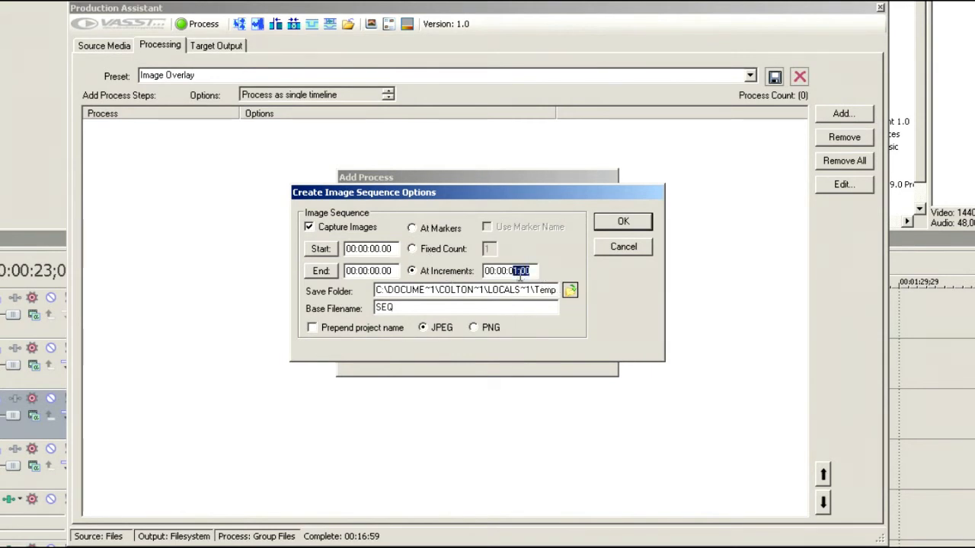
{"action": "type", "text": "0."}
{"action": "type", "text": "01"}
{"action": "key", "text": "BackSpace"}
{"action": "key", "text": "BackSpace"}
{"action": "key", "text": "BackSpace"}
{"action": "key", "text": "BackSpace"}
{"action": "type", "text": "5.00"}
{"action": "key", "text": "BackSpace"}
{"action": "key", "text": "BackSpace"}
{"action": "key", "text": "BackSpace"}
{"action": "key", "text": "BackSpace"}
{"action": "key", "text": "BackSpace"}
{"action": "key", "text": "BackSpace"}
{"action": "key", "text": "BackSpace"}
{"action": "type", "text": "5.00"}
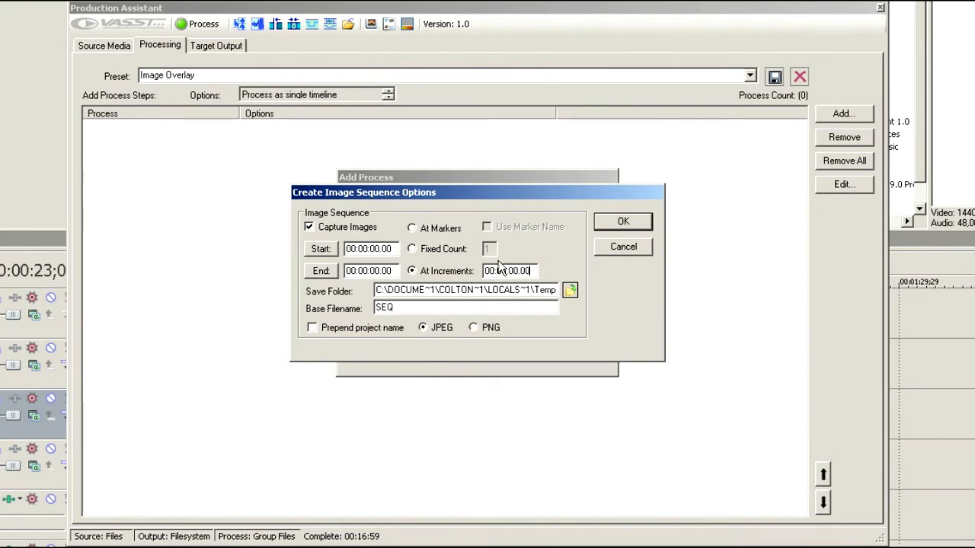
{"action": "left_click_drag", "start_coordinate": [489, 272], "coordinate": [546, 272]}
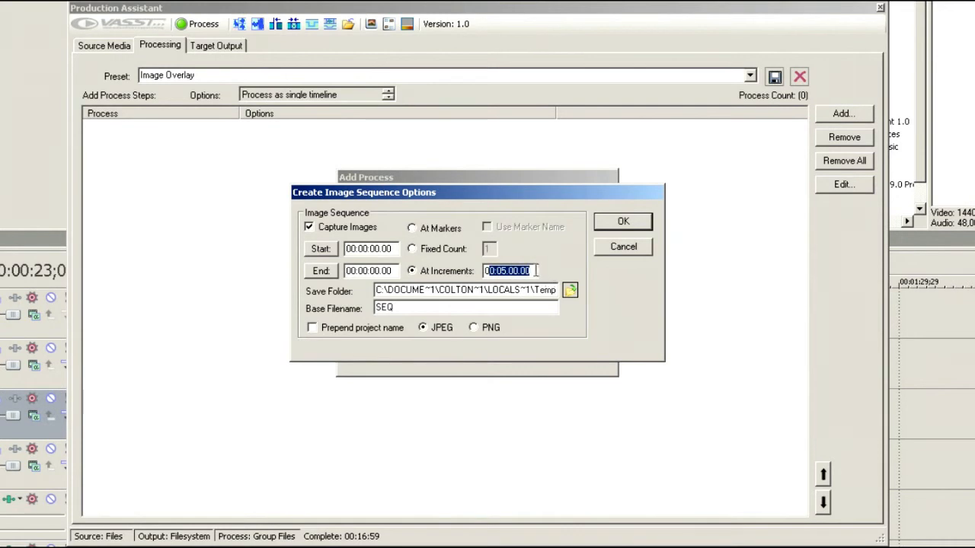
{"action": "left_click_drag", "start_coordinate": [536, 272], "coordinate": [474, 272]}
Browse the drives for an image sequence save folder, and leave the folder selection without choosing one
{"action": "left_click", "coordinate": [571, 291]}
{"action": "scroll", "coordinate": [589, 203], "scroll_direction": "up", "scroll_amount": 2}
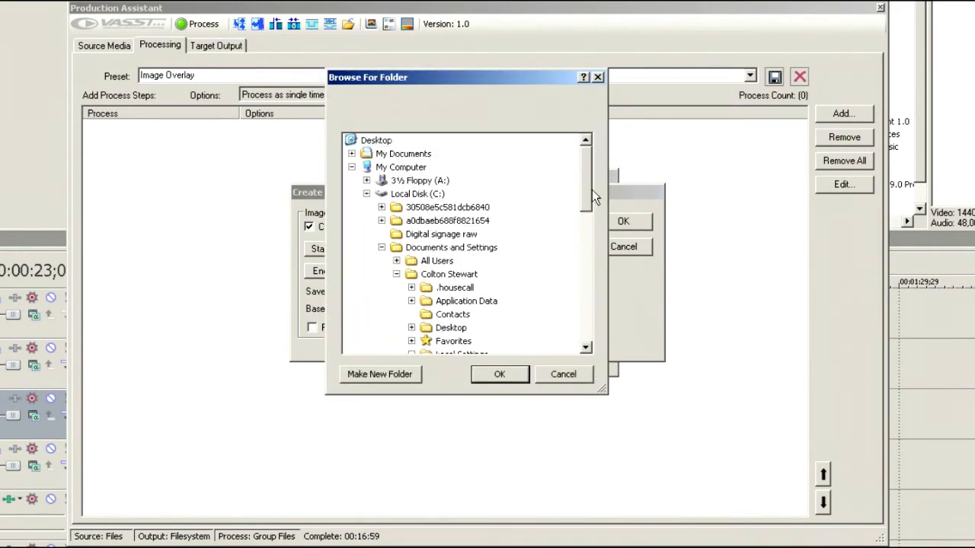
{"action": "left_click", "coordinate": [367, 195]}
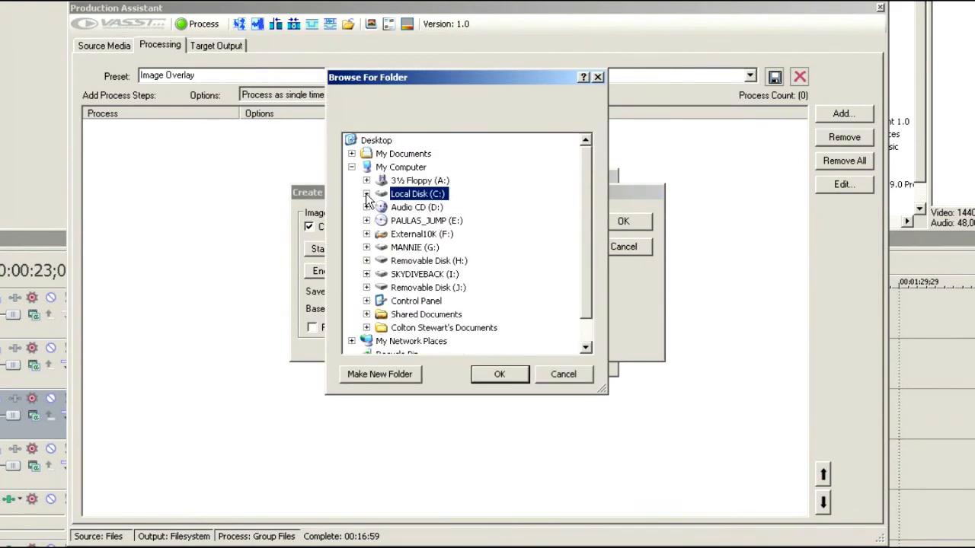
{"action": "left_click_drag", "start_coordinate": [585, 252], "coordinate": [603, 230]}
{"action": "left_click", "coordinate": [571, 376]}
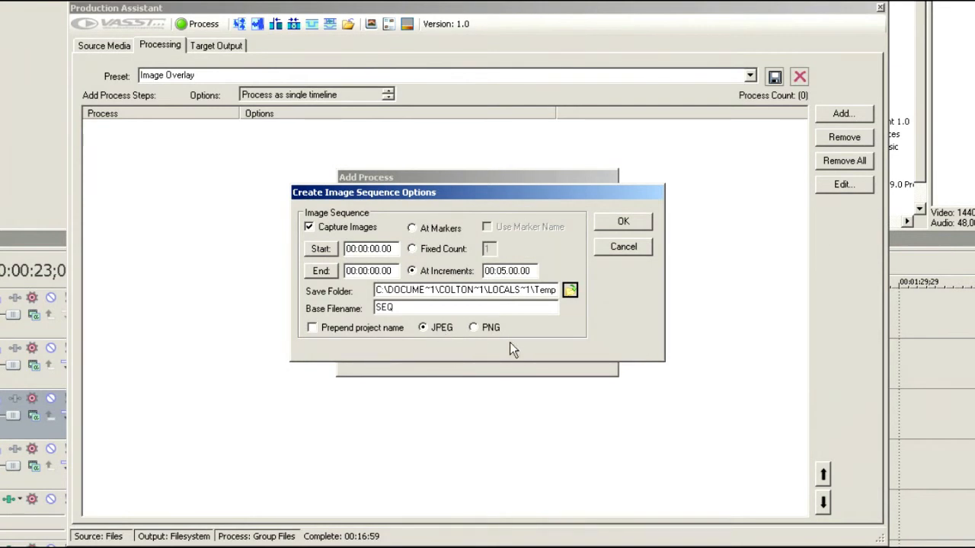
Try capturing the images at markers, and discard the image sequence options
{"action": "left_click", "coordinate": [435, 228]}
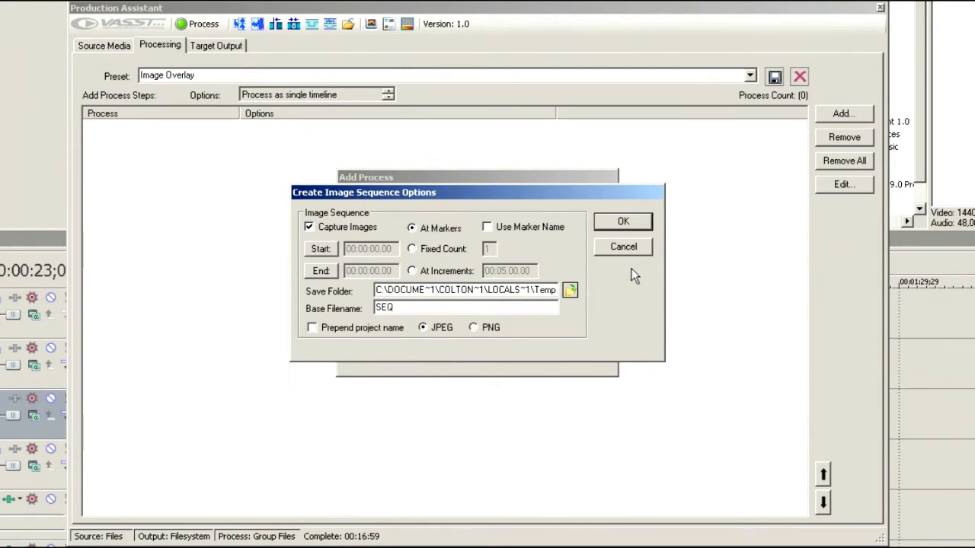
{"action": "left_click", "coordinate": [624, 246]}
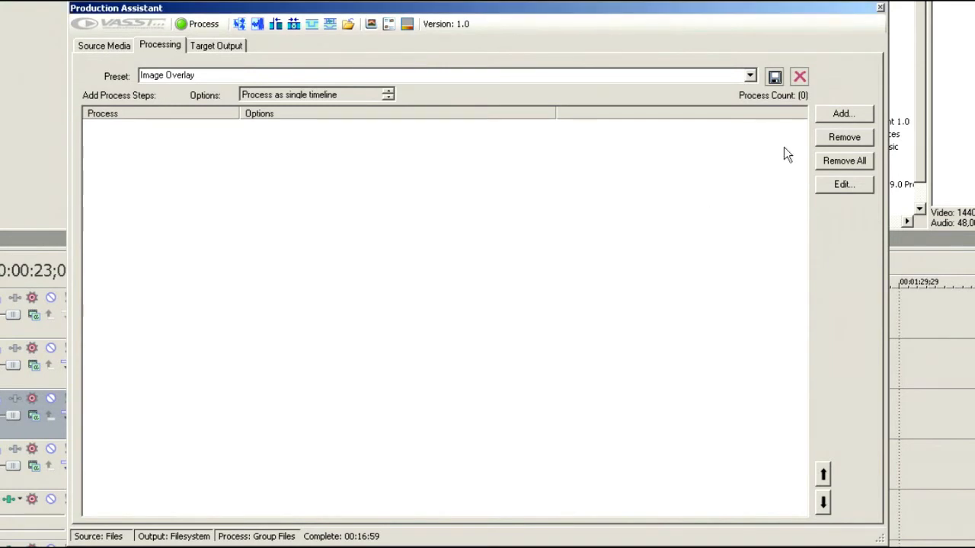
Start adding a Create Markers process with marker type Region, keeping the base name with sequence number naming
{"action": "left_click", "coordinate": [834, 119]}
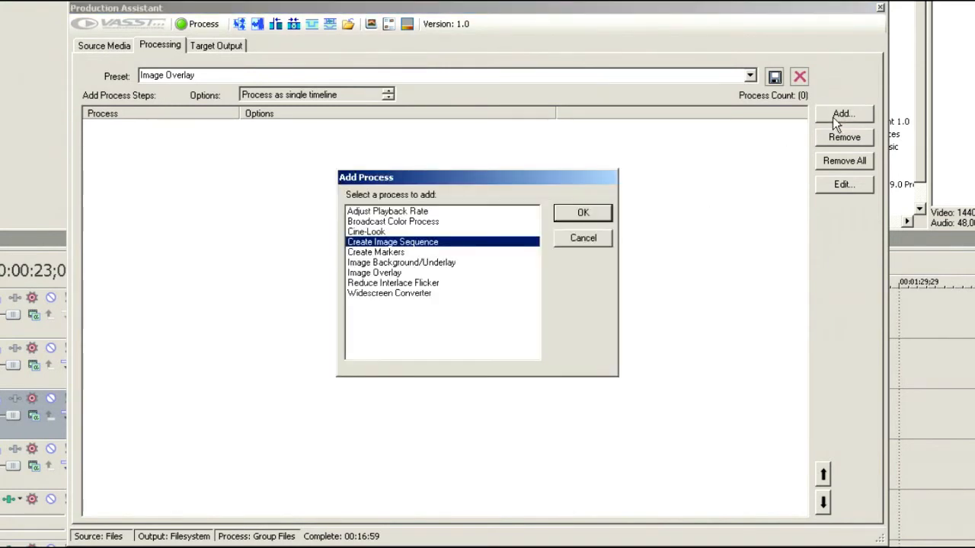
{"action": "left_click", "coordinate": [390, 252]}
{"action": "left_click", "coordinate": [593, 217]}
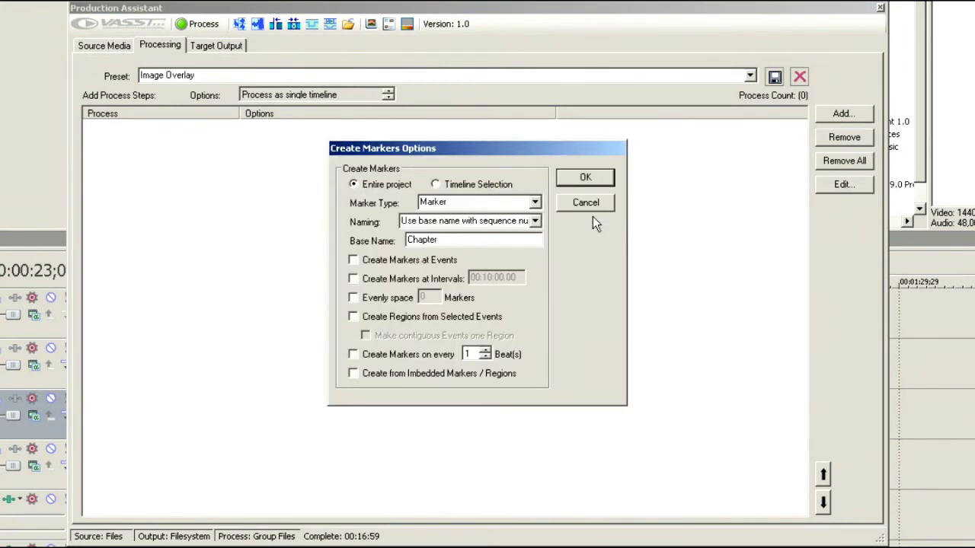
{"action": "left_click", "coordinate": [535, 202]}
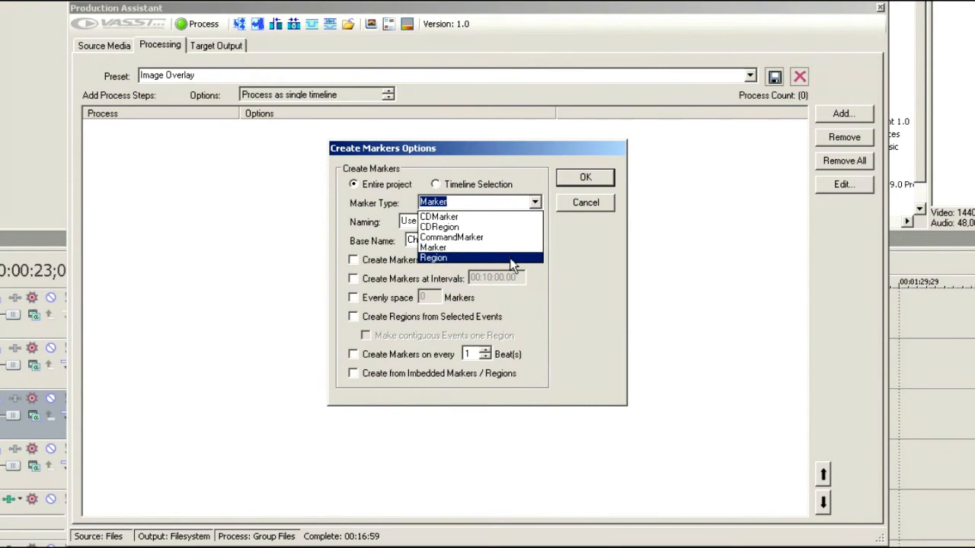
{"action": "left_click", "coordinate": [510, 258]}
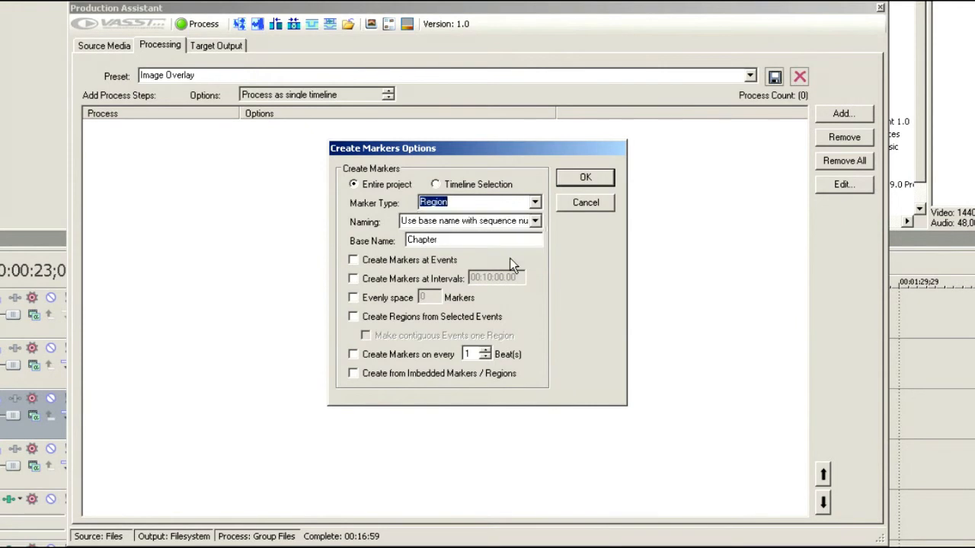
{"action": "left_click", "coordinate": [536, 222]}
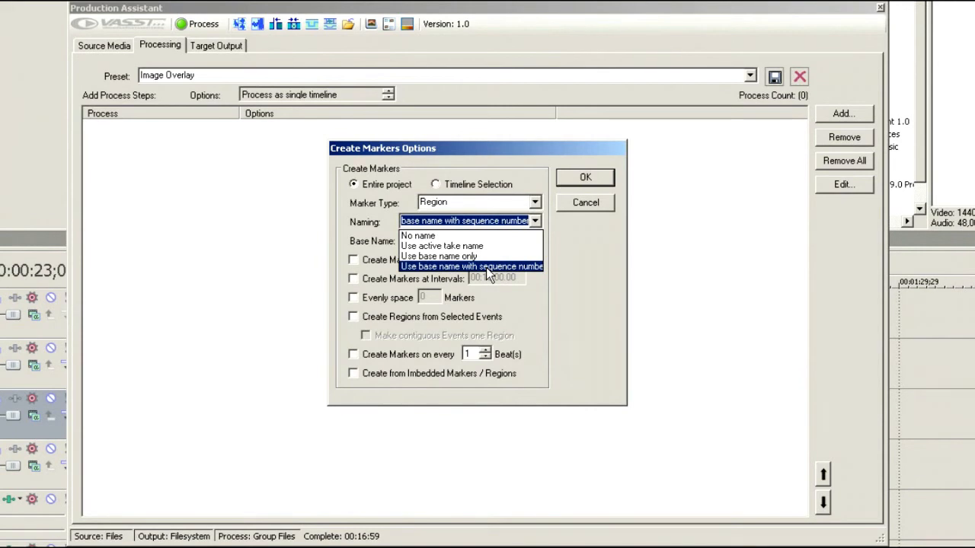
{"action": "left_click", "coordinate": [590, 262]}
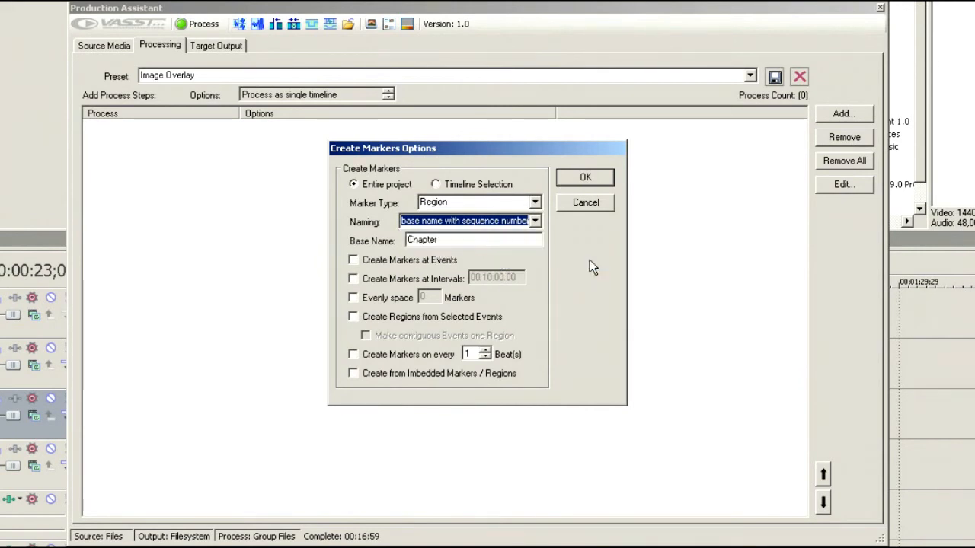
Apply the marker creation to the entire project and enable creating markers at intervals
{"action": "left_click", "coordinate": [477, 186]}
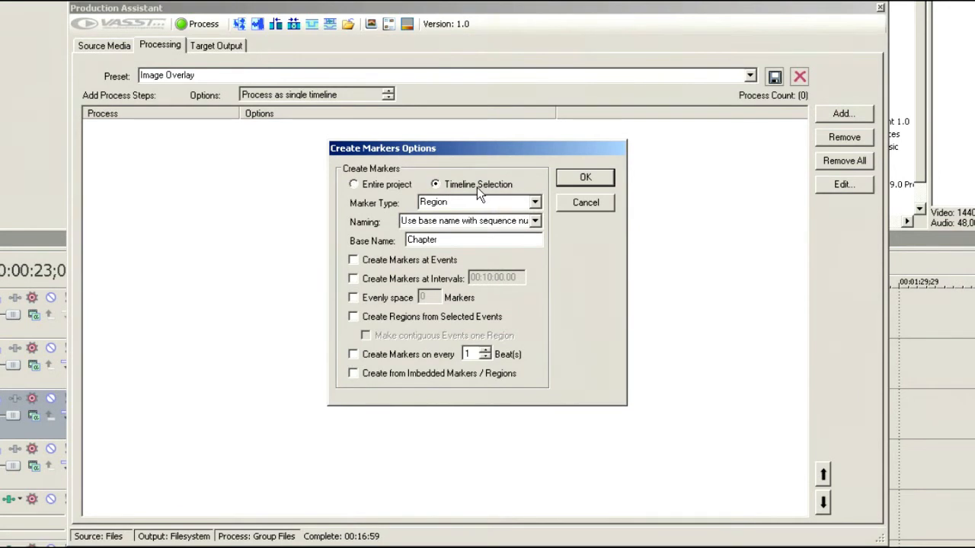
{"action": "left_click", "coordinate": [406, 192]}
{"action": "left_click", "coordinate": [435, 185]}
{"action": "left_click", "coordinate": [401, 189]}
{"action": "left_click", "coordinate": [363, 278]}
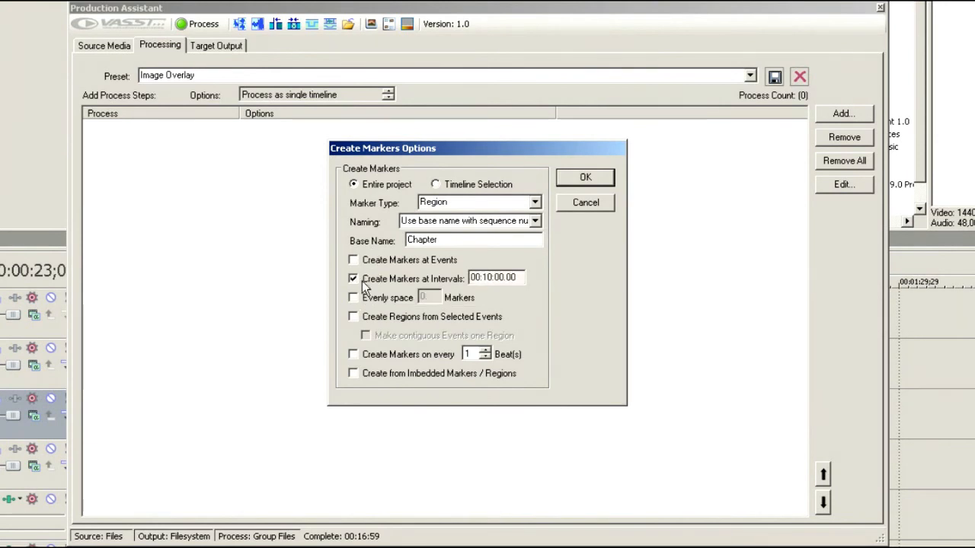
Try evenly spaced markers in place of interval markers, and try creating regions from selected events
{"action": "left_click", "coordinate": [364, 283]}
{"action": "left_click", "coordinate": [366, 300]}
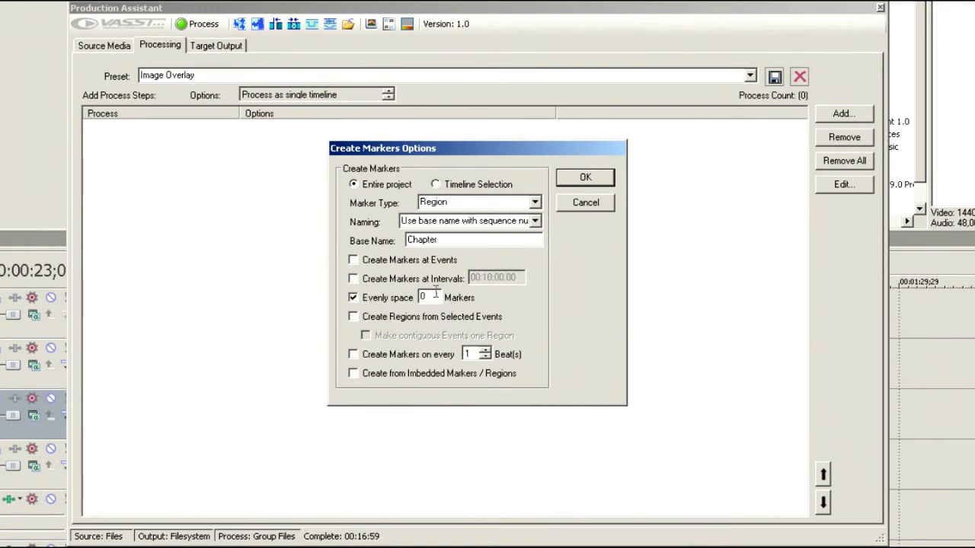
{"action": "left_click_drag", "start_coordinate": [434, 296], "coordinate": [405, 301]}
{"action": "left_click", "coordinate": [353, 298]}
{"action": "left_click", "coordinate": [354, 322]}
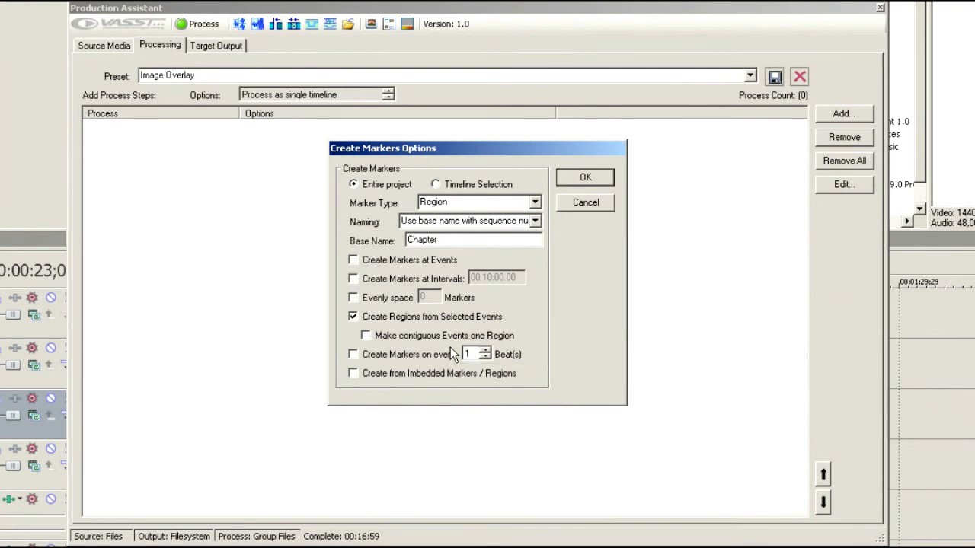
{"action": "left_click", "coordinate": [352, 316]}
Enable creating markers on every beat and set the spacing to 8 beats
{"action": "left_click", "coordinate": [368, 356]}
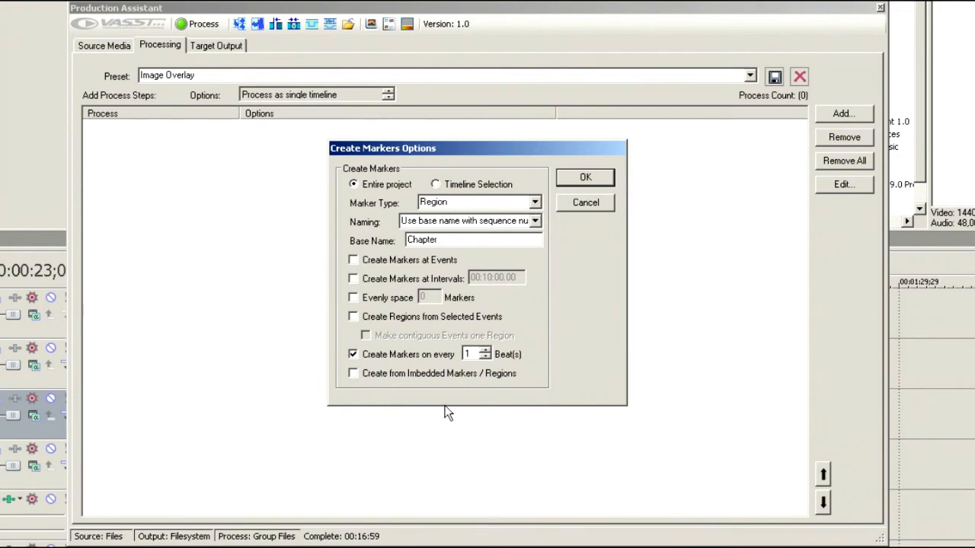
{"action": "left_click", "coordinate": [488, 349]}
{"action": "left_click", "coordinate": [488, 349]}
{"action": "left_click", "coordinate": [487, 349]}
{"action": "left_click", "coordinate": [487, 349]}
{"action": "left_click", "coordinate": [488, 349]}
{"action": "left_click", "coordinate": [487, 349]}
{"action": "left_click", "coordinate": [488, 349]}
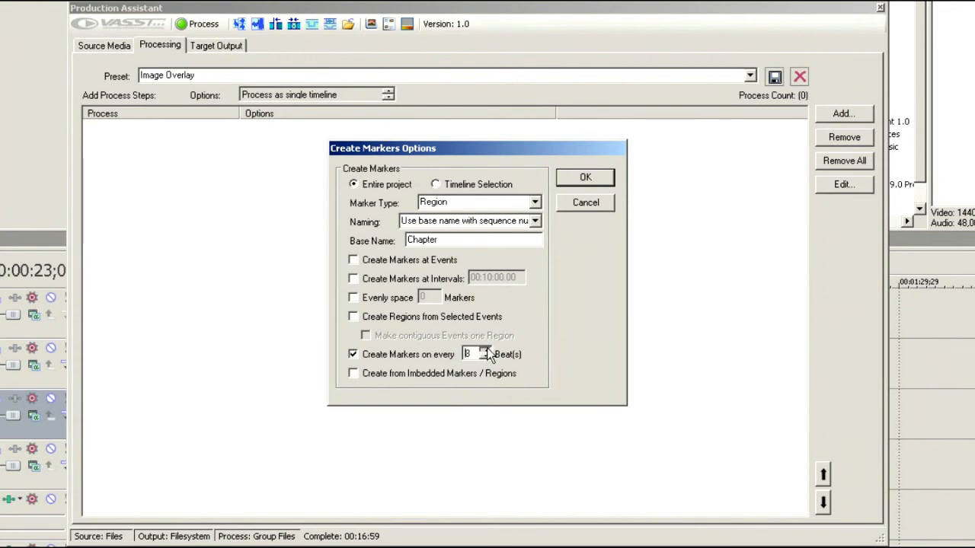
Try creating from imbedded markers and regions instead of beats, and discard the Create Markers options
{"action": "left_click", "coordinate": [363, 356]}
{"action": "left_click", "coordinate": [374, 379]}
{"action": "left_click", "coordinate": [379, 374]}
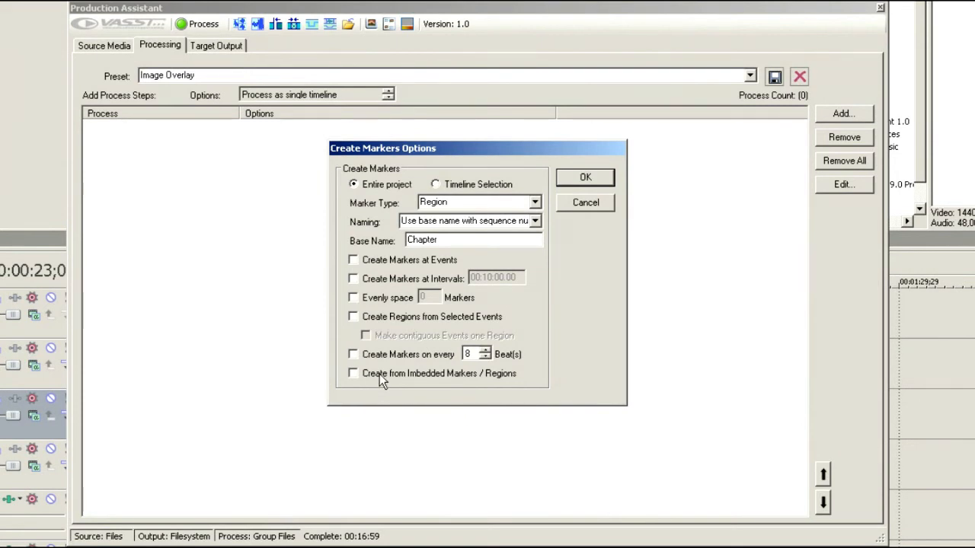
{"action": "left_click", "coordinate": [581, 204]}
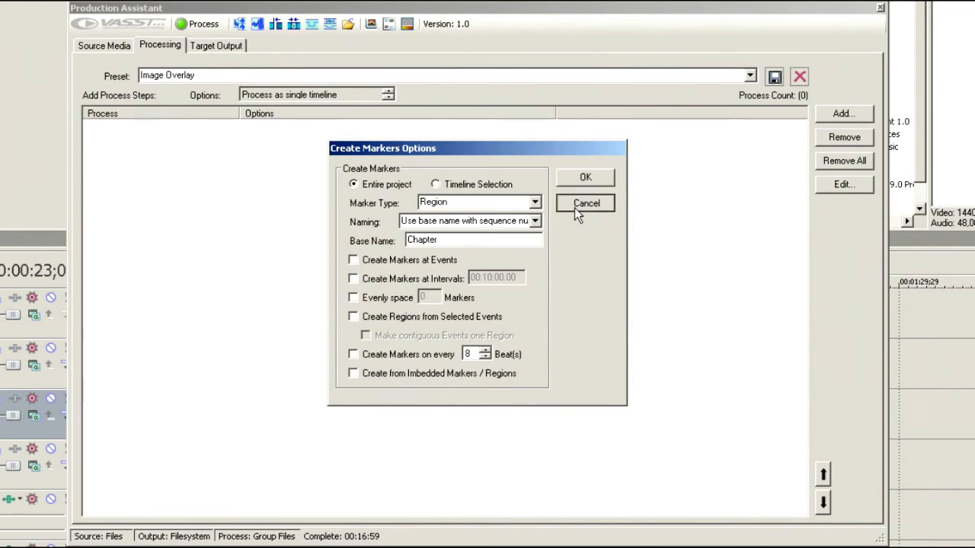
Start adding an Image Background/Underlay process and choose the (BP-1) Evolving Clouds background from the BackPak collection
{"action": "left_click", "coordinate": [833, 115]}
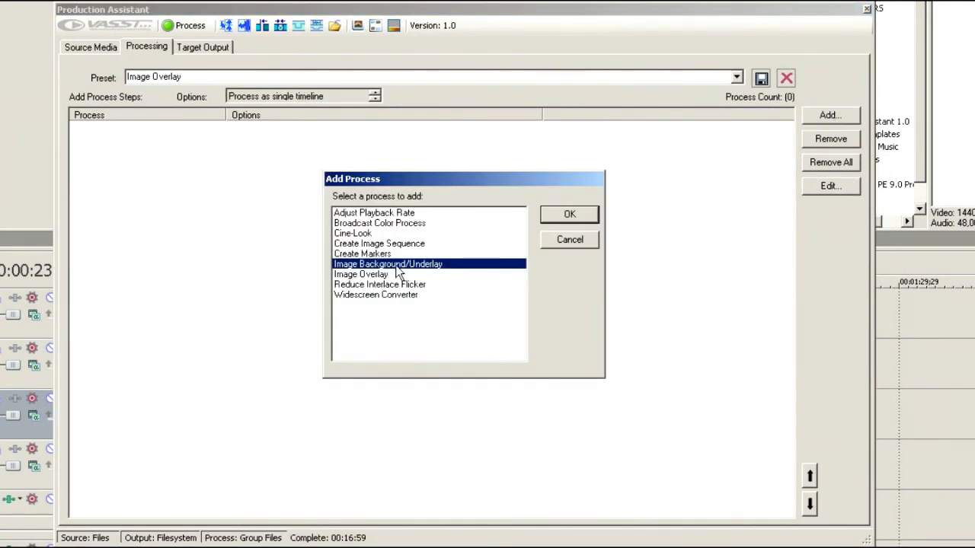
{"action": "left_click", "coordinate": [563, 217]}
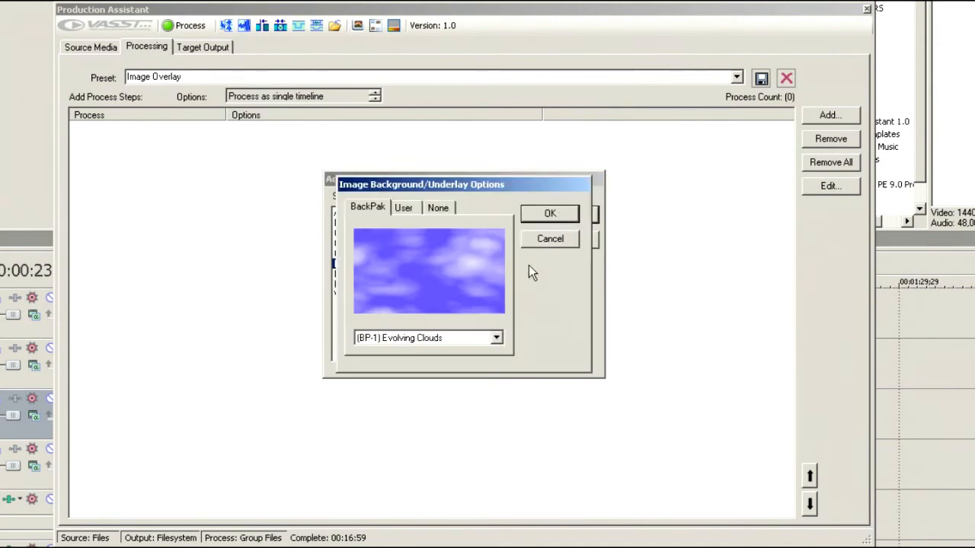
{"action": "left_click", "coordinate": [501, 340]}
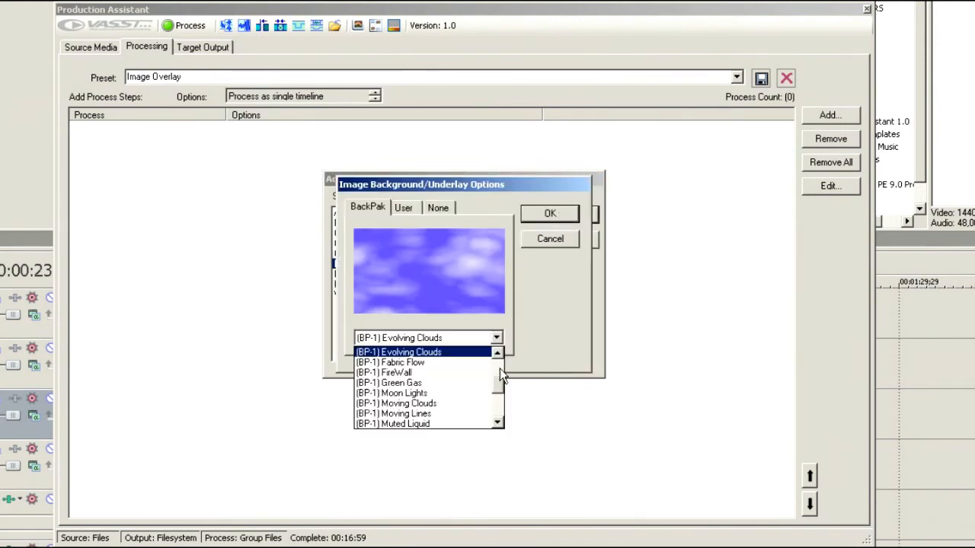
{"action": "scroll", "coordinate": [500, 390], "scroll_direction": "up", "scroll_amount": 2}
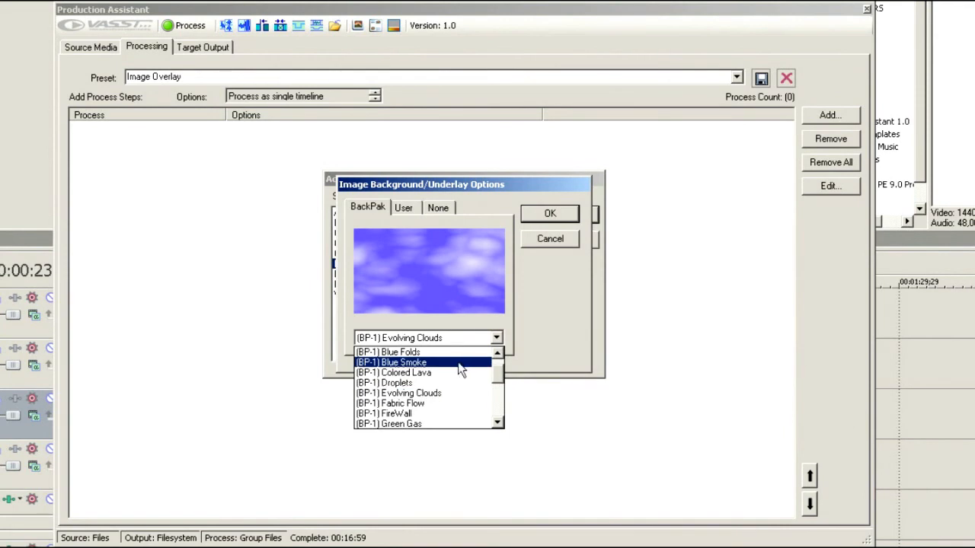
{"action": "left_click", "coordinate": [461, 362]}
{"action": "left_click", "coordinate": [496, 338]}
{"action": "left_click", "coordinate": [481, 383]}
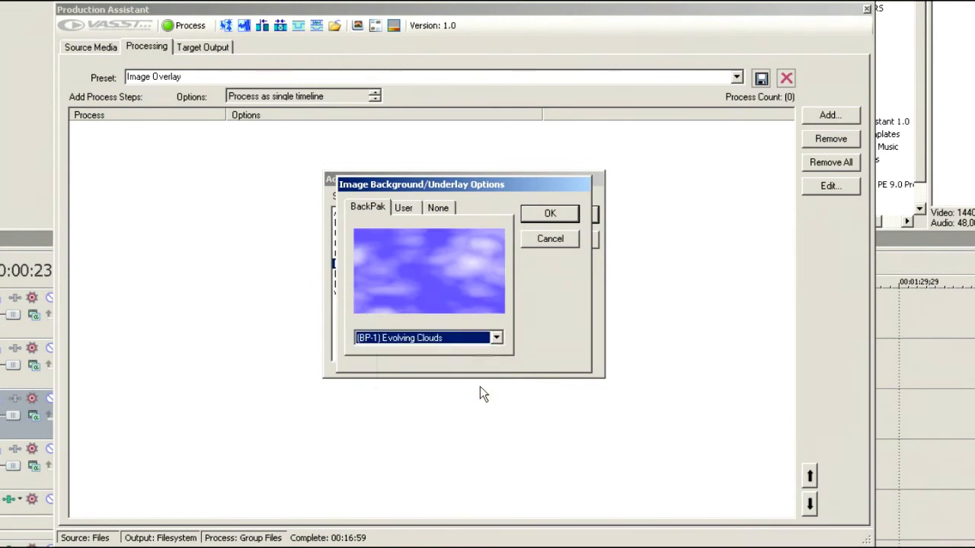
Preview the (BP-1) Green Gas background, and add the underlay process with the (BP-1) Northern Lights background
{"action": "left_click", "coordinate": [497, 339]}
{"action": "left_click", "coordinate": [476, 389]}
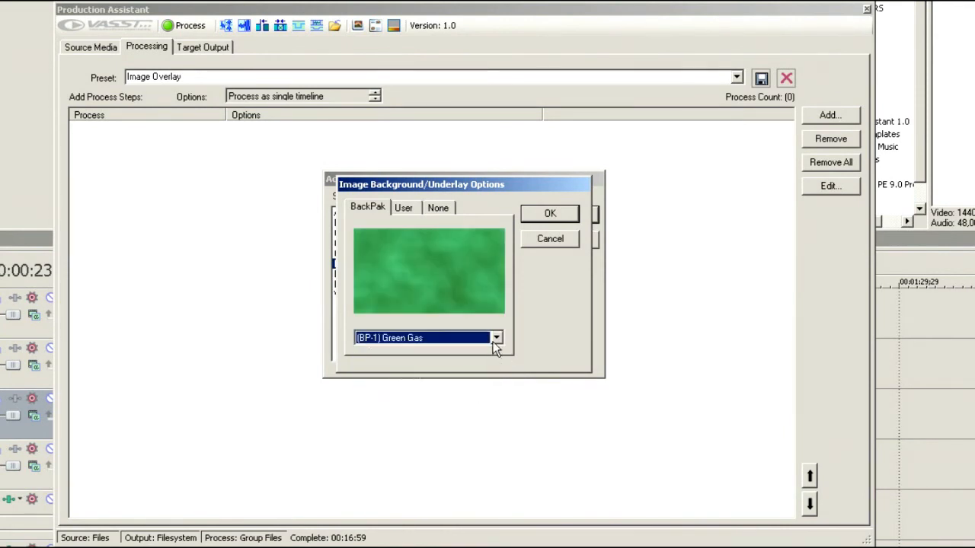
{"action": "left_click", "coordinate": [496, 338]}
{"action": "left_click", "coordinate": [470, 404]}
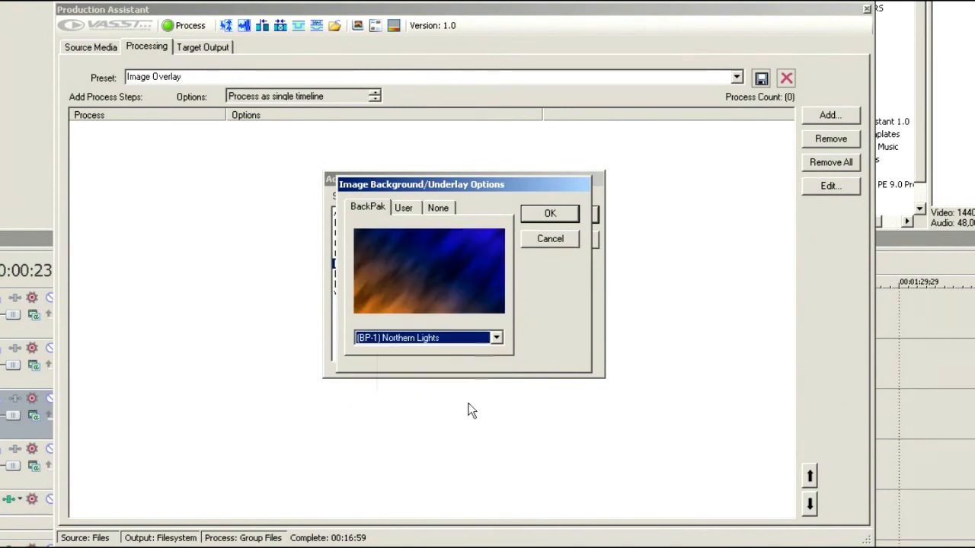
{"action": "left_click", "coordinate": [550, 213]}
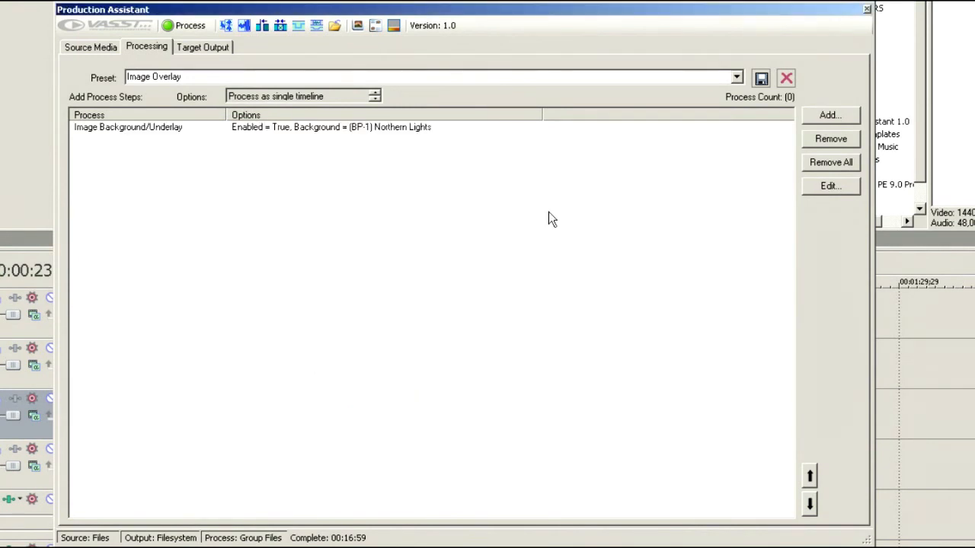
{"action": "left_click", "coordinate": [352, 130]}
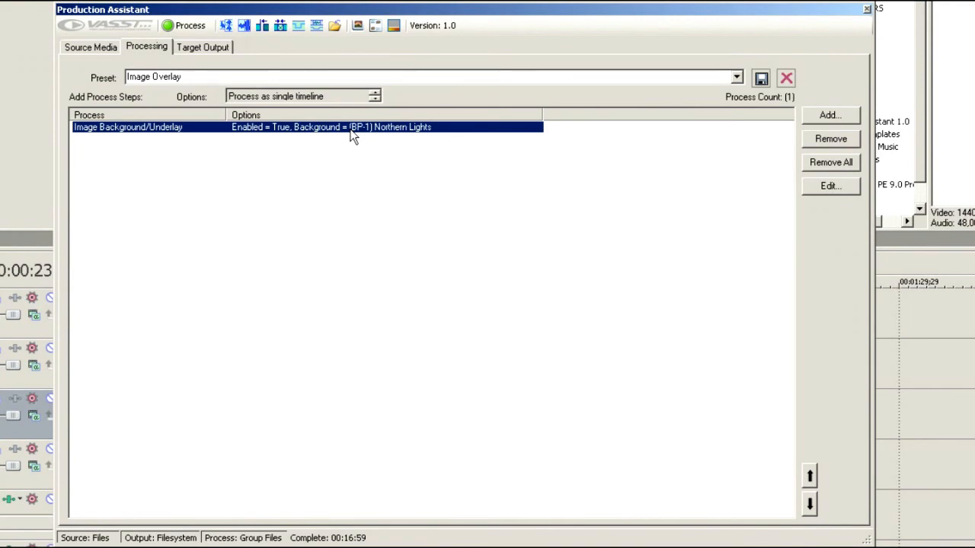
{"action": "left_click", "coordinate": [572, 250]}
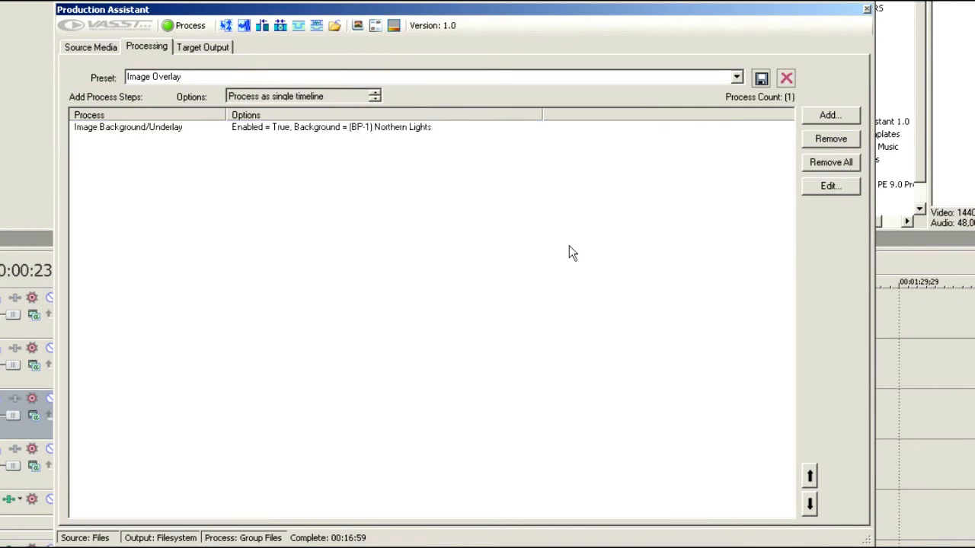
Remove all media files from the source media list
{"action": "left_click", "coordinate": [91, 47]}
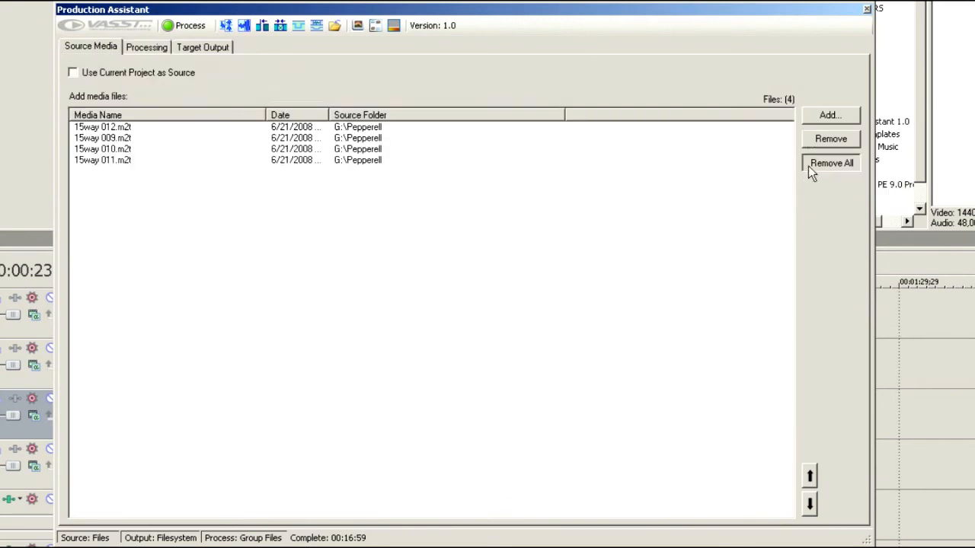
{"action": "left_click", "coordinate": [830, 162]}
{"action": "left_click", "coordinate": [418, 260]}
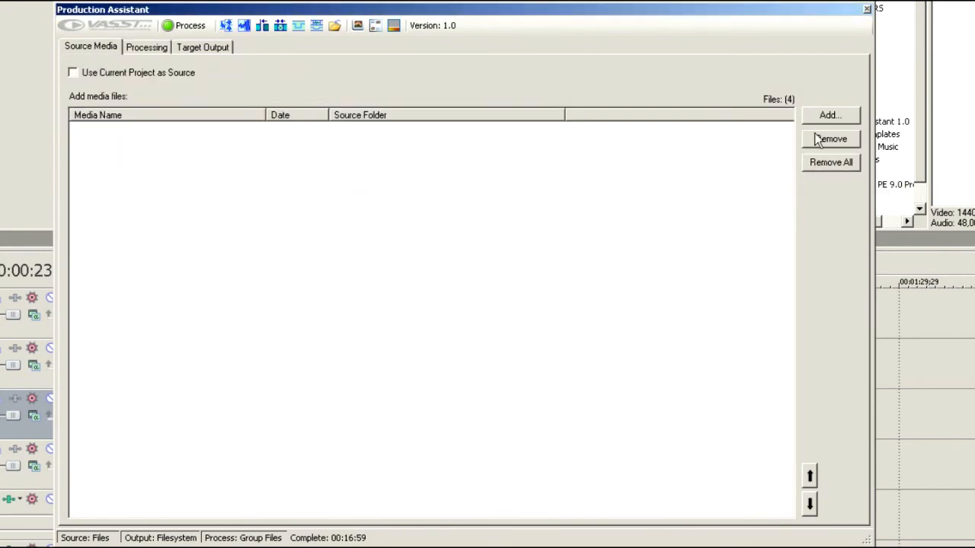
Add ES101.avi from the Extreme folder under NAB Media's Sports folder as source media, and run the processing
{"action": "left_click", "coordinate": [822, 115]}
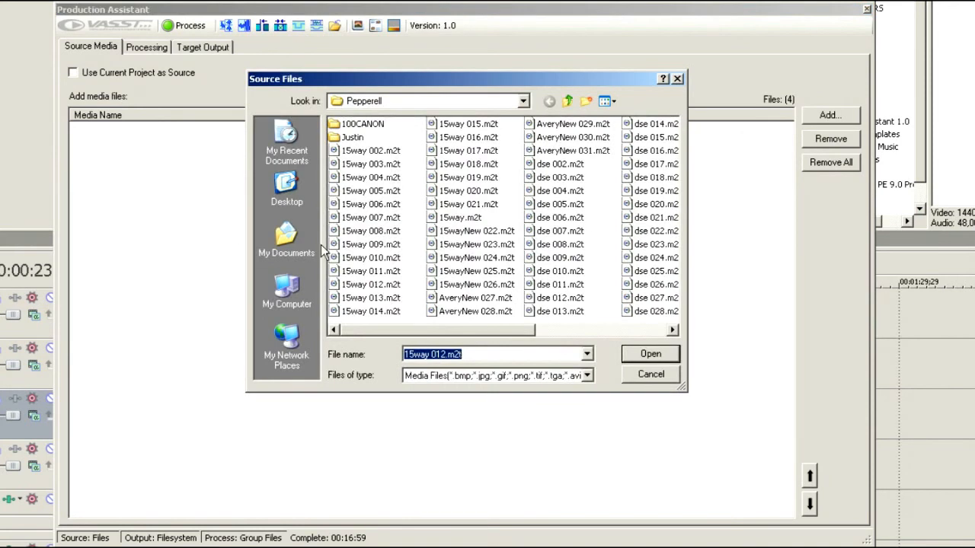
{"action": "left_click", "coordinate": [295, 216]}
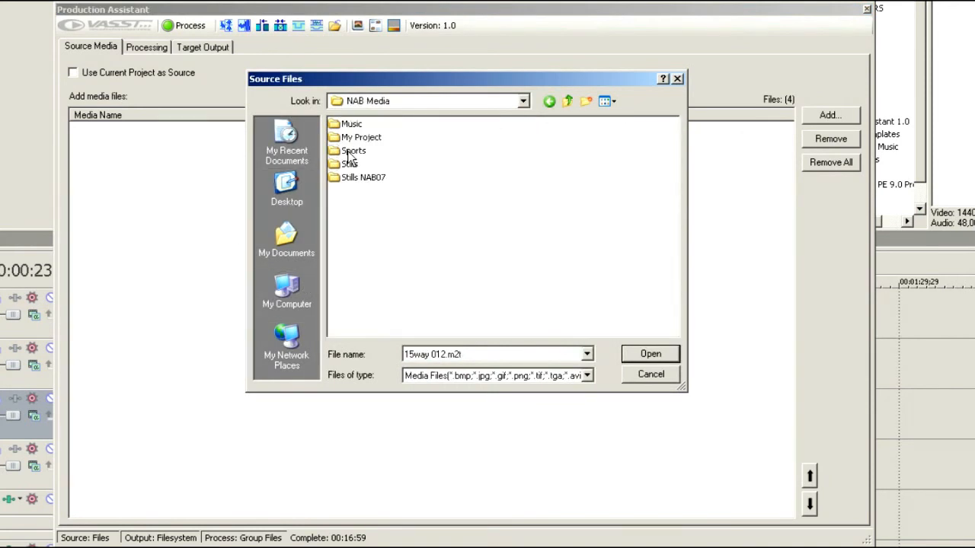
{"action": "double_click", "coordinate": [348, 152]}
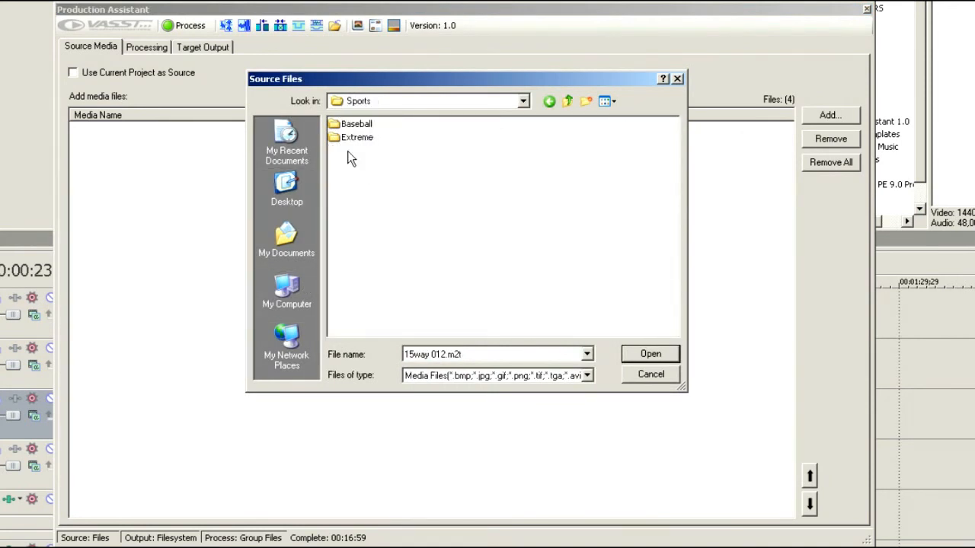
{"action": "double_click", "coordinate": [348, 138]}
{"action": "left_click", "coordinate": [346, 128]}
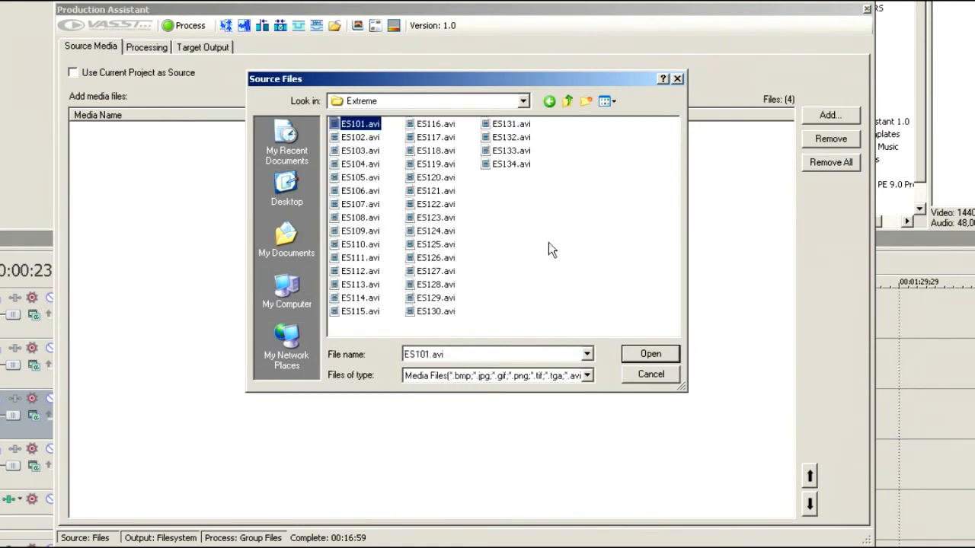
{"action": "left_click", "coordinate": [662, 357]}
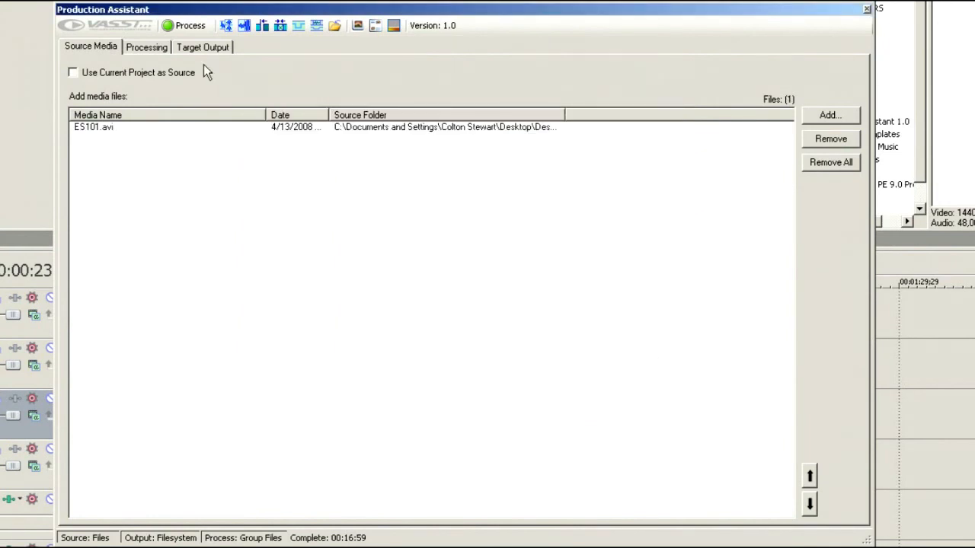
{"action": "left_click", "coordinate": [185, 27]}
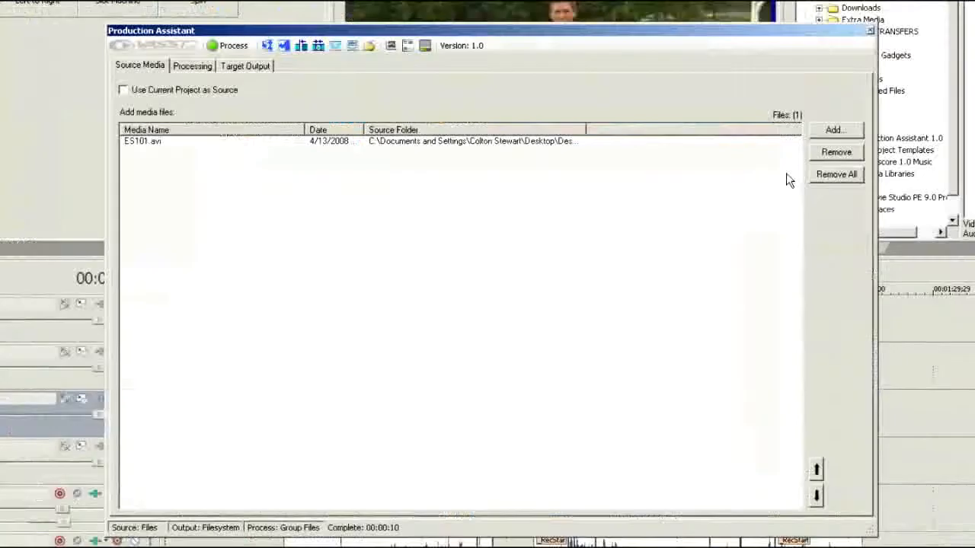
Clear all entries from the source media list and from the process list
{"action": "left_click", "coordinate": [858, 164]}
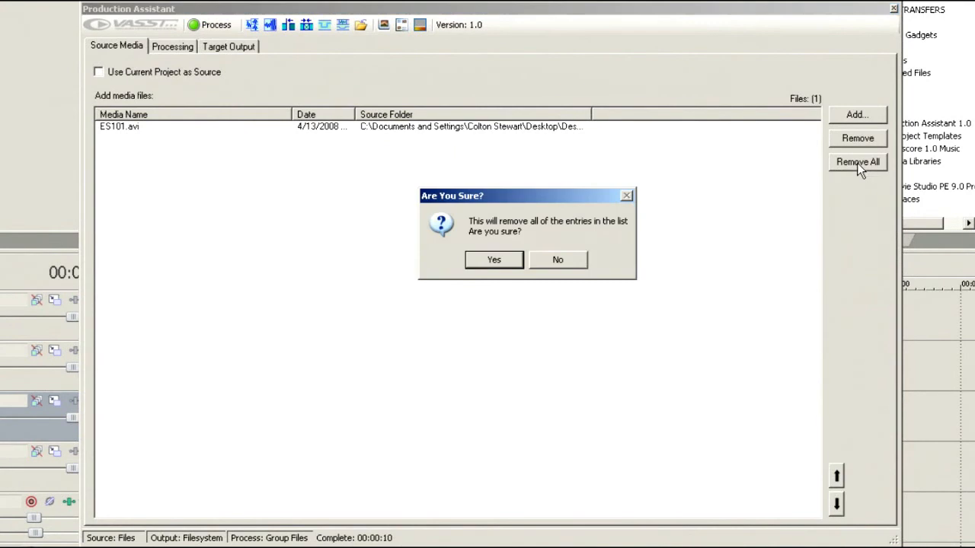
{"action": "left_click", "coordinate": [507, 263]}
{"action": "left_click", "coordinate": [160, 46]}
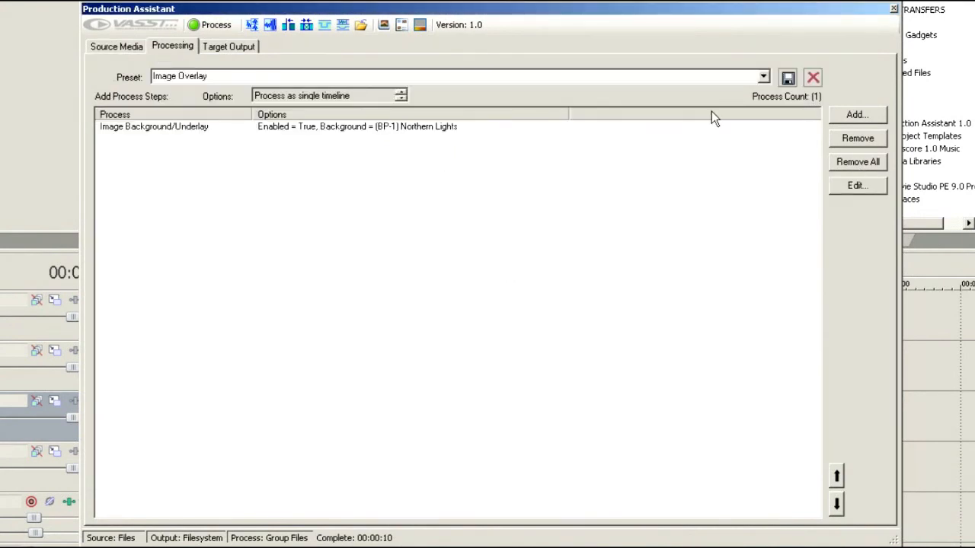
{"action": "left_click", "coordinate": [857, 166]}
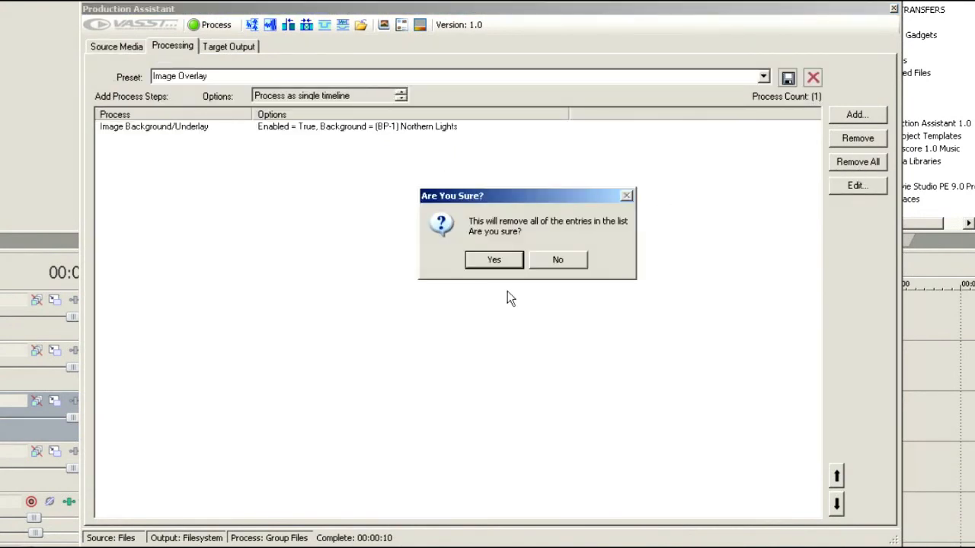
{"action": "left_click", "coordinate": [510, 263]}
Start adding an Image Overlay process and try showing the overlay at intervals instead of across the entire video
{"action": "left_click", "coordinate": [869, 117]}
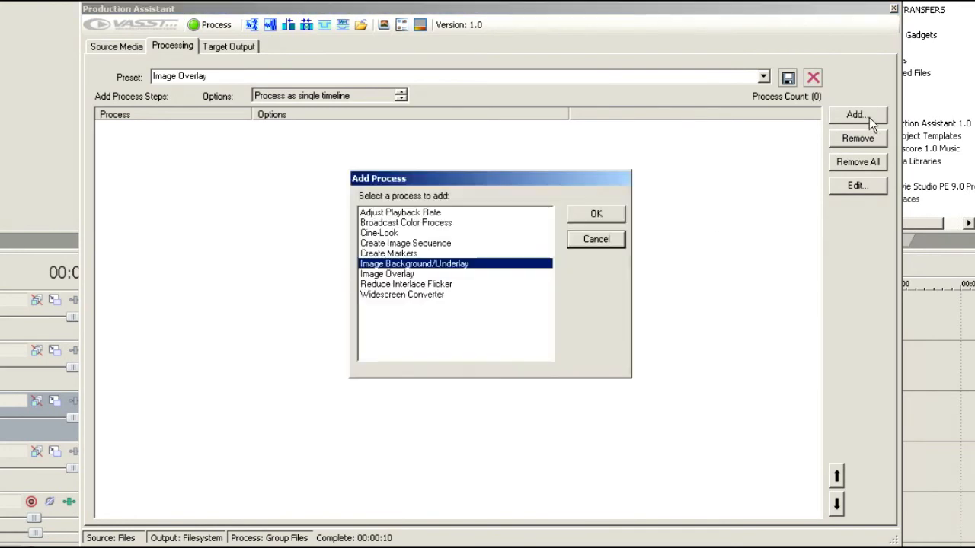
{"action": "left_click", "coordinate": [402, 276]}
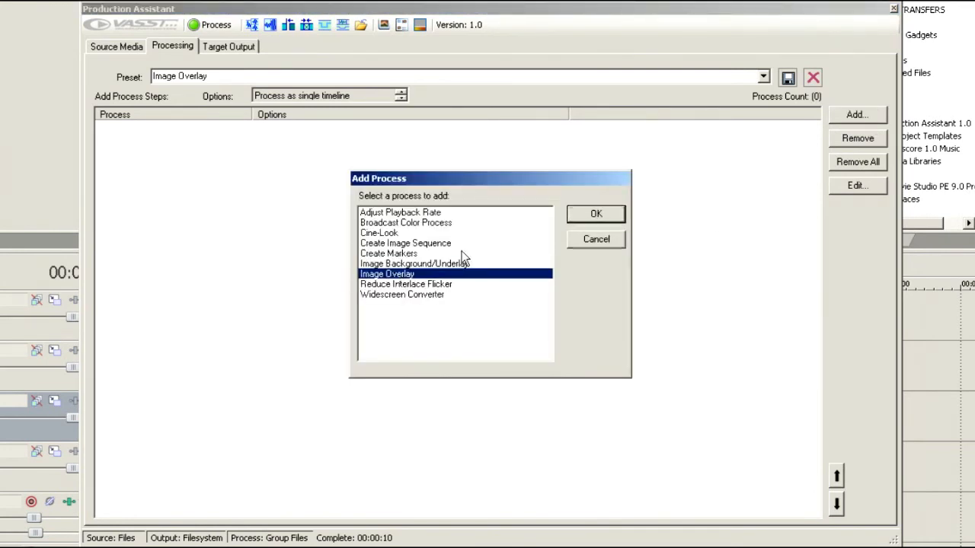
{"action": "left_click", "coordinate": [573, 215]}
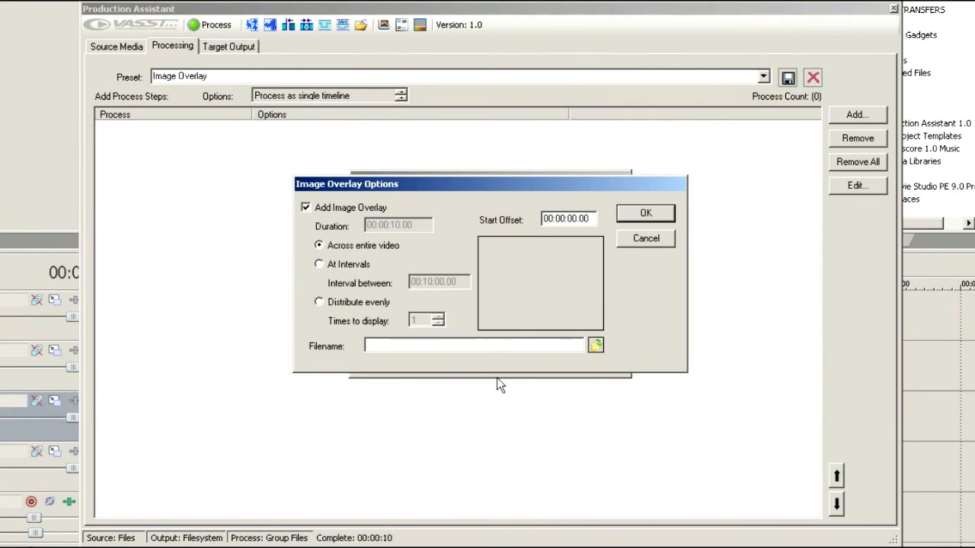
{"action": "left_click", "coordinate": [360, 246]}
{"action": "left_click", "coordinate": [364, 268]}
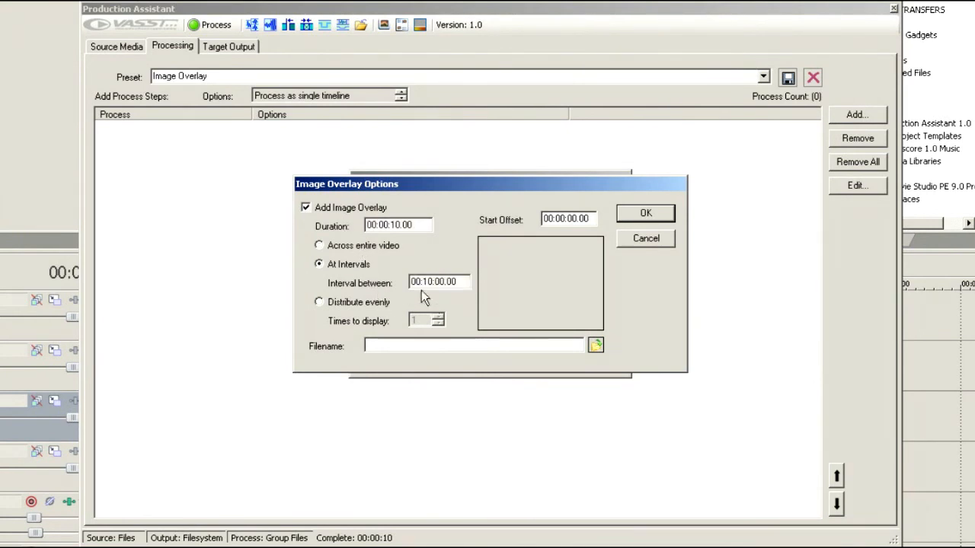
{"action": "left_click_drag", "start_coordinate": [425, 282], "coordinate": [492, 282]}
Distribute the image overlay evenly and set the times to display to 10
{"action": "left_click", "coordinate": [320, 303]}
{"action": "double_click", "coordinate": [425, 319]}
{"action": "type", "text": "10"}
Load schoolbug.png from the Project Templates folder under My Documents as the overlay image
{"action": "left_click", "coordinate": [595, 345]}
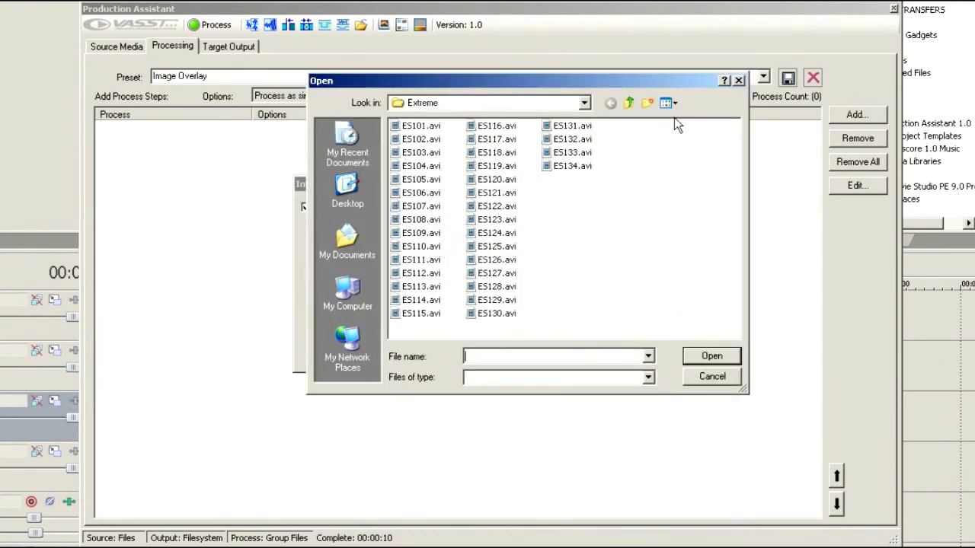
{"action": "left_click", "coordinate": [345, 259]}
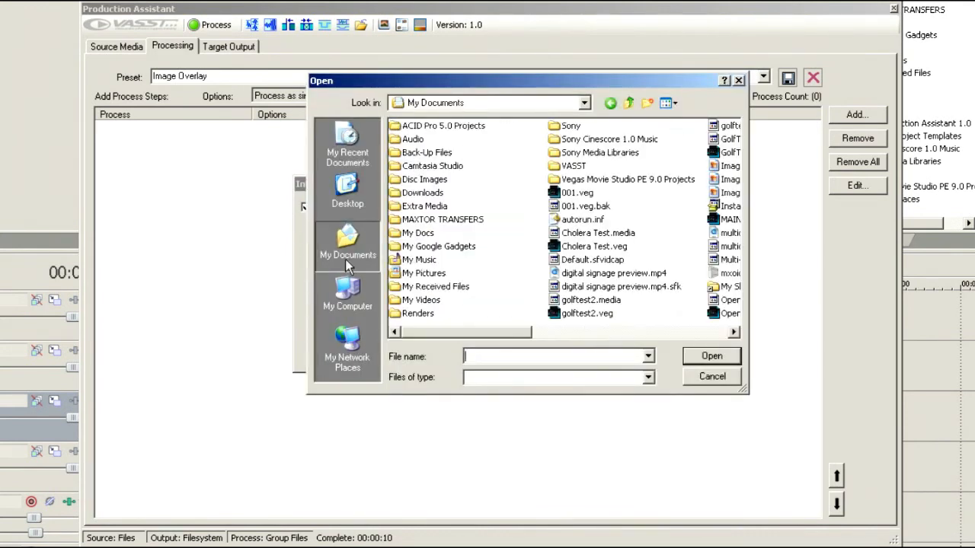
{"action": "double_click", "coordinate": [571, 126]}
{"action": "double_click", "coordinate": [475, 128]}
{"action": "double_click", "coordinate": [455, 128]}
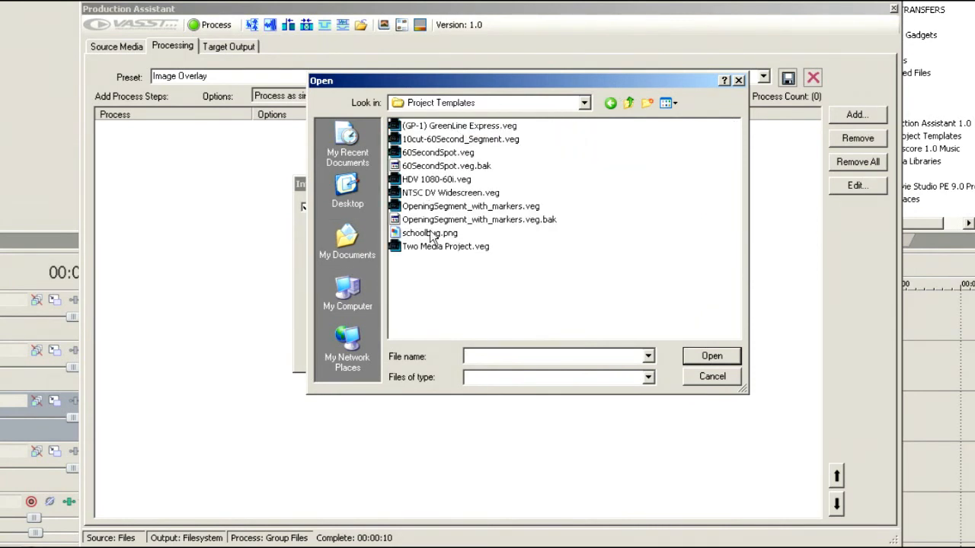
{"action": "left_click", "coordinate": [430, 233]}
{"action": "left_click", "coordinate": [710, 356]}
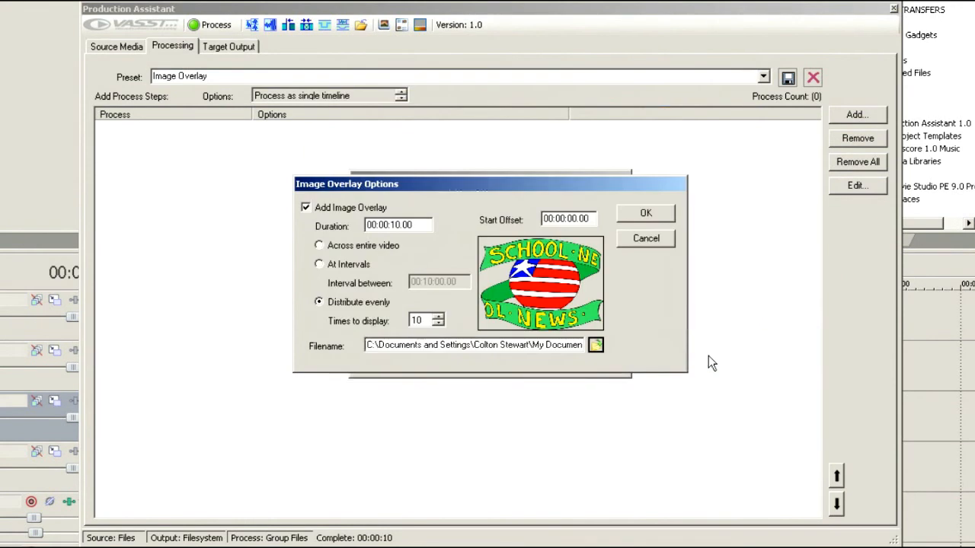